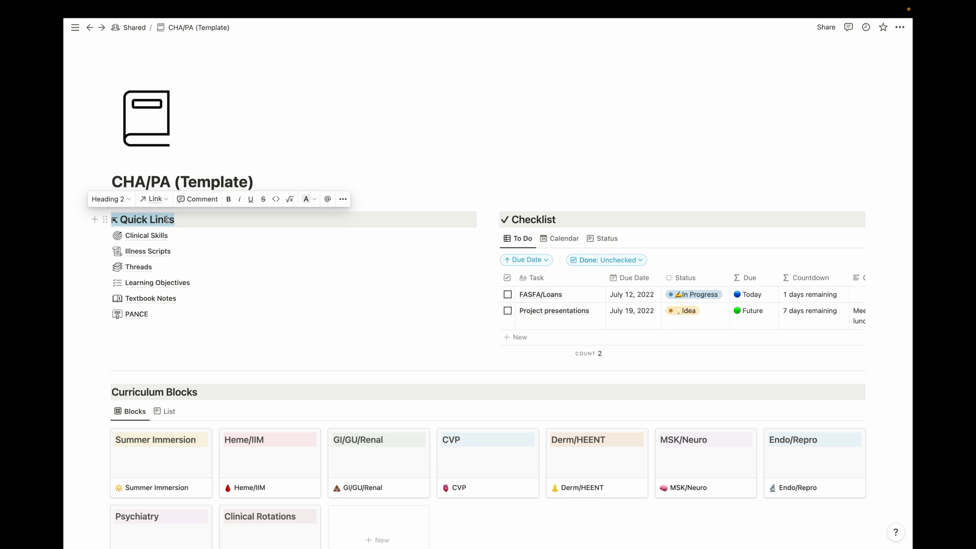
Step: Look over the template page's Quick Links, Checklist, Curriculum Blocks, Material Hub, Miscellaneous and Uploads sections
left_click(167, 219)
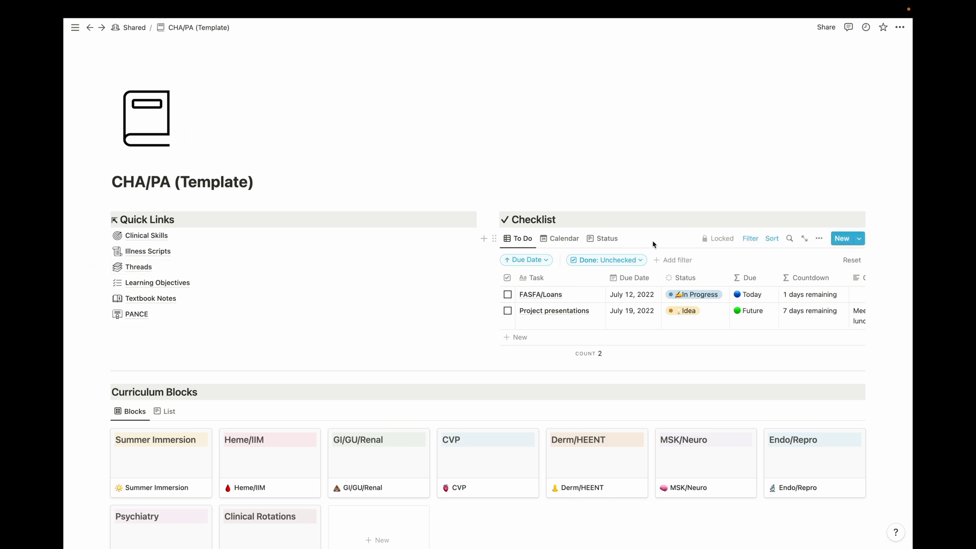
left_click(710, 221)
scroll(708, 294, "down", 5)
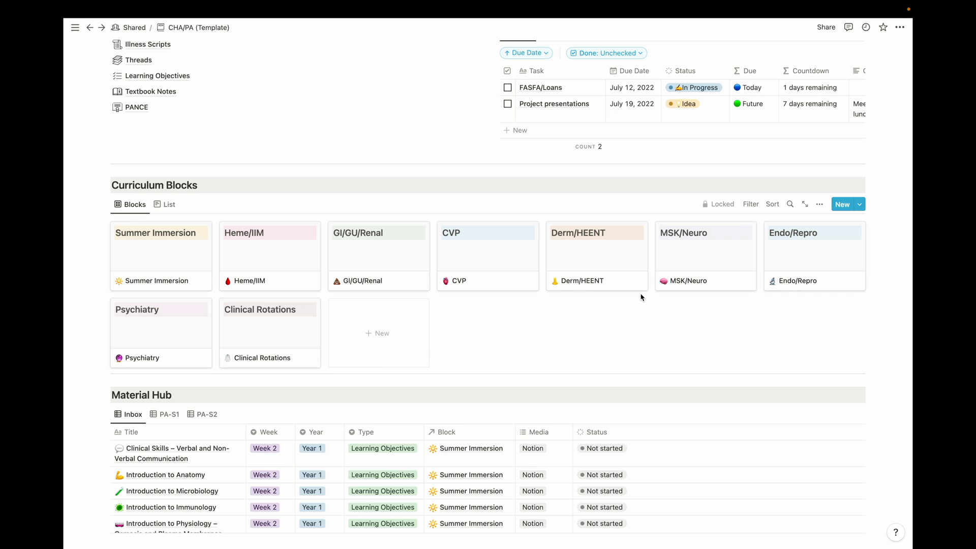
scroll(642, 298, "down", 5)
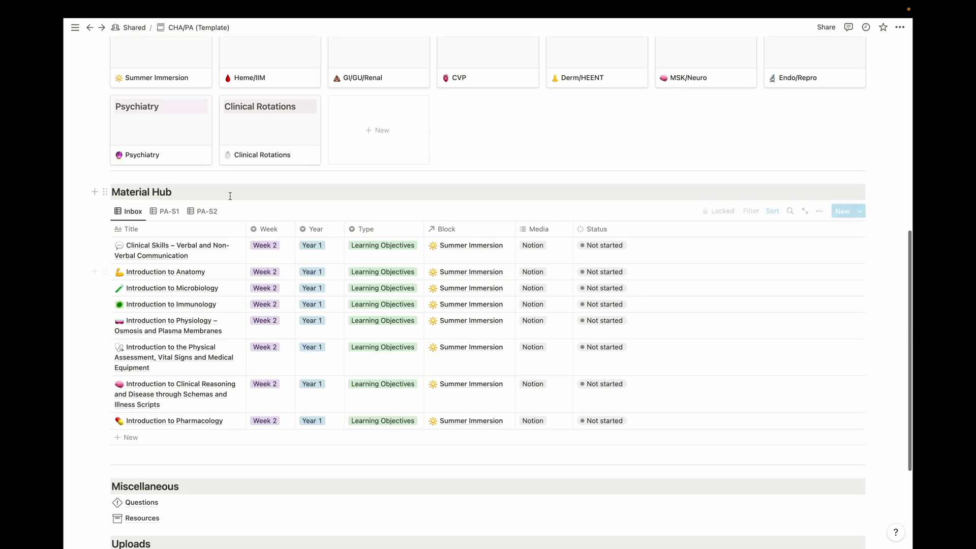
scroll(231, 198, "down", 1)
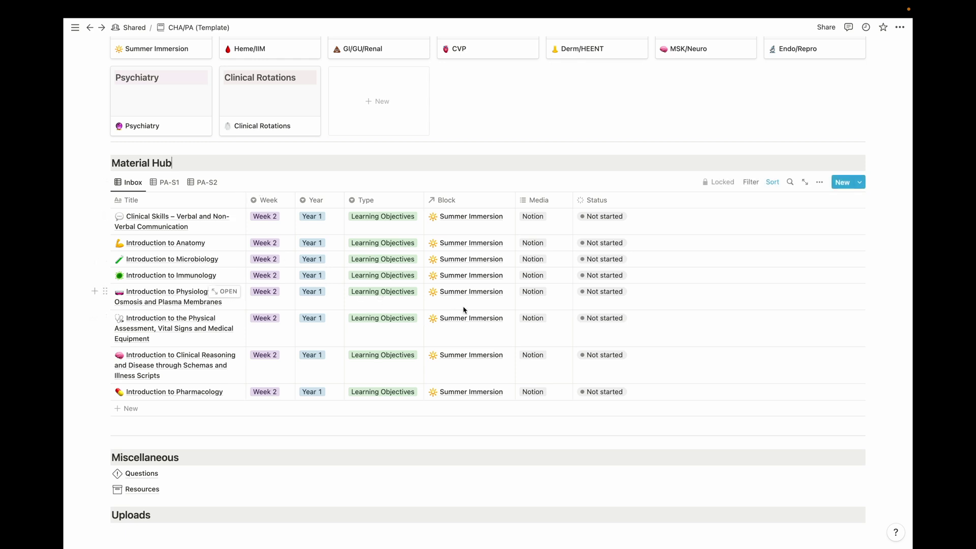
scroll(438, 303, "up", 5)
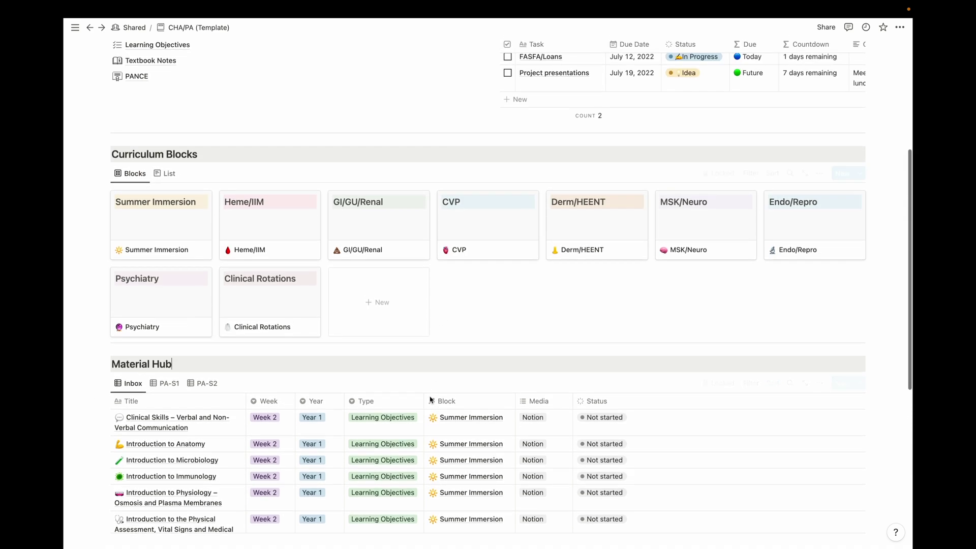
scroll(430, 400, "up", 2)
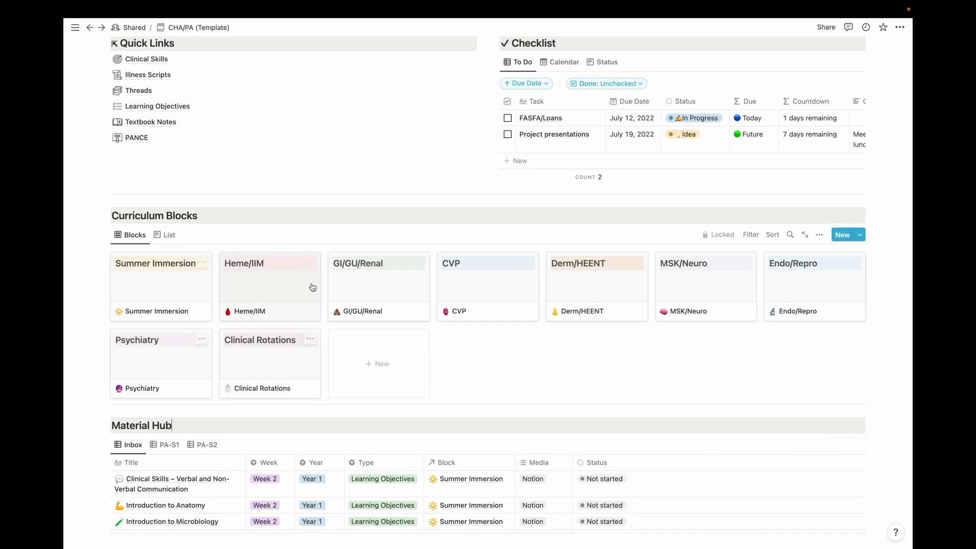
scroll(170, 343, "up", 2)
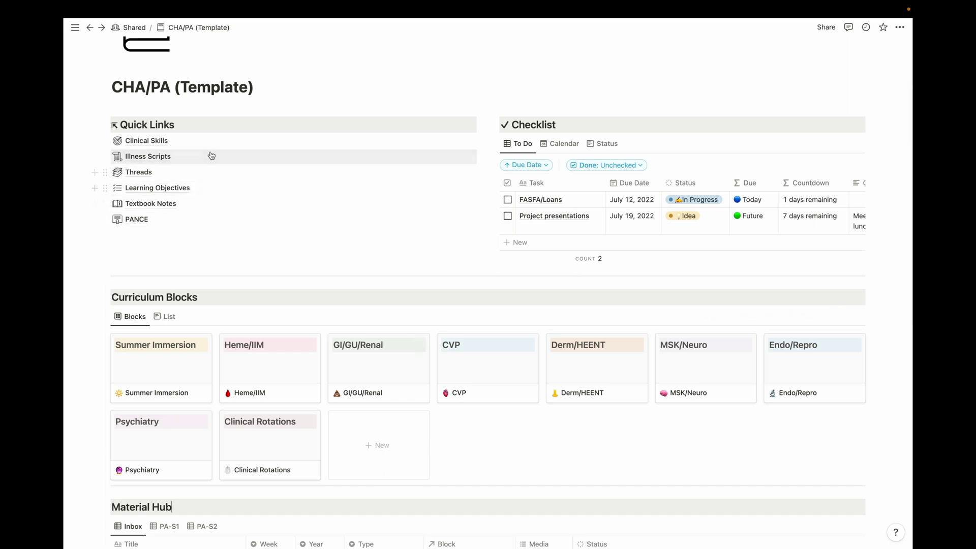
scroll(518, 310, "down", 8)
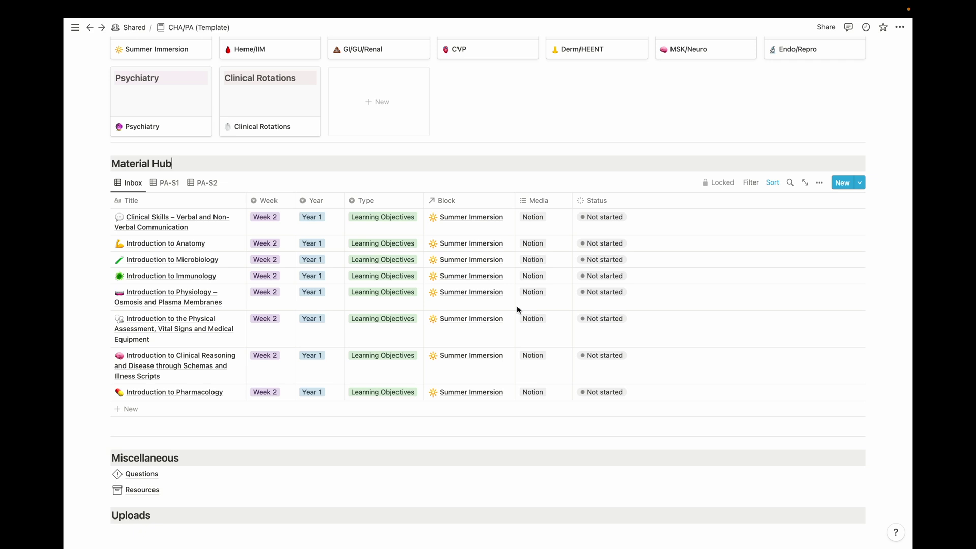
scroll(518, 310, "down", 2)
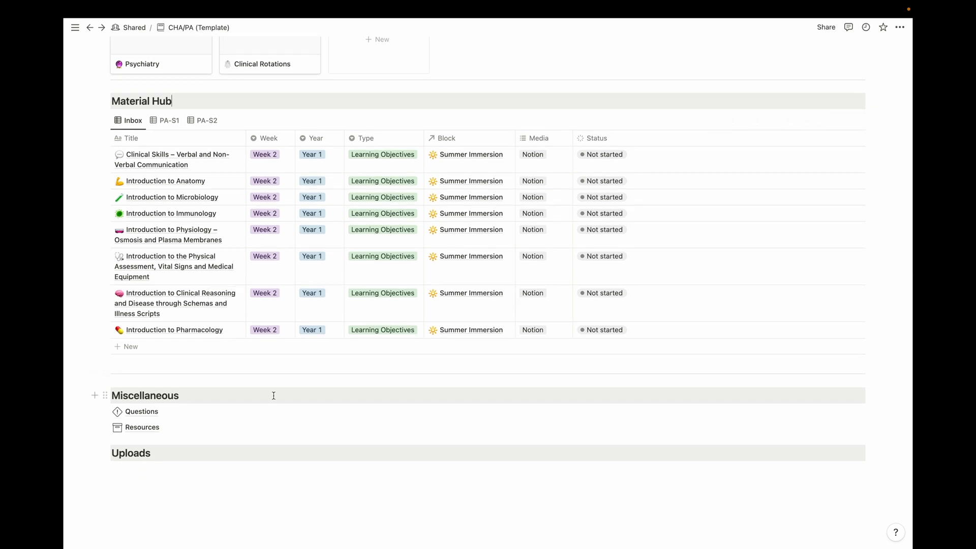
Step: View the Questions page and the links on the Resources page under Miscellaneous, returning to the CHA/PA template page
scroll(278, 400, "down", 1)
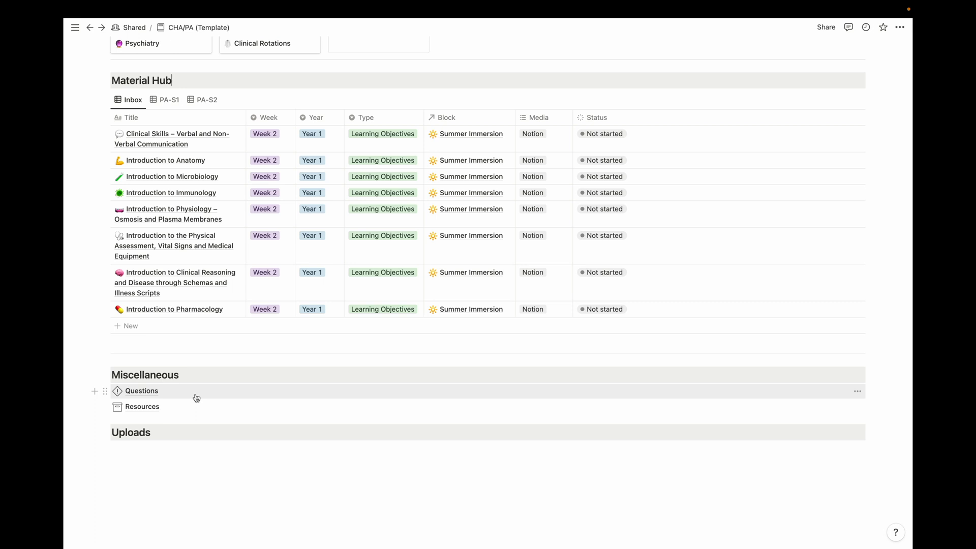
left_click(142, 391)
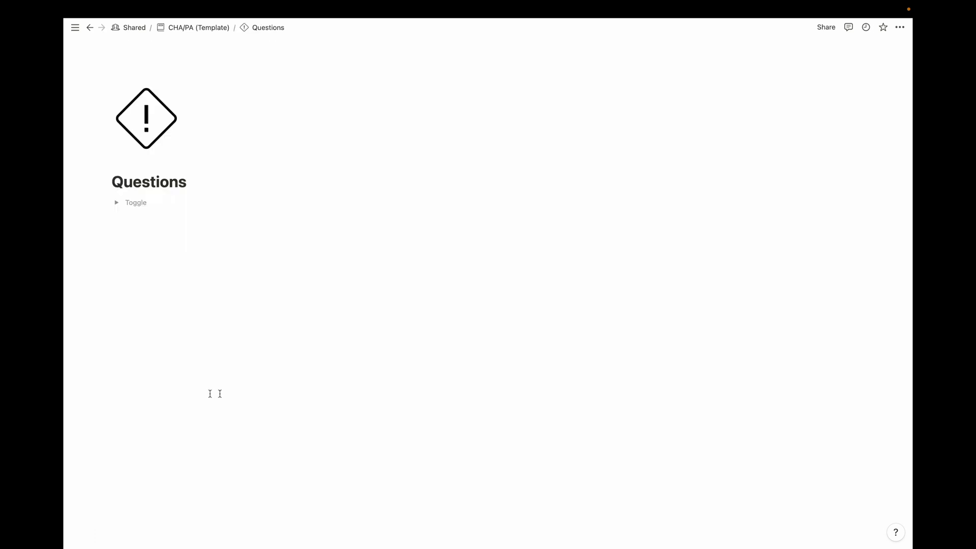
left_click(191, 28)
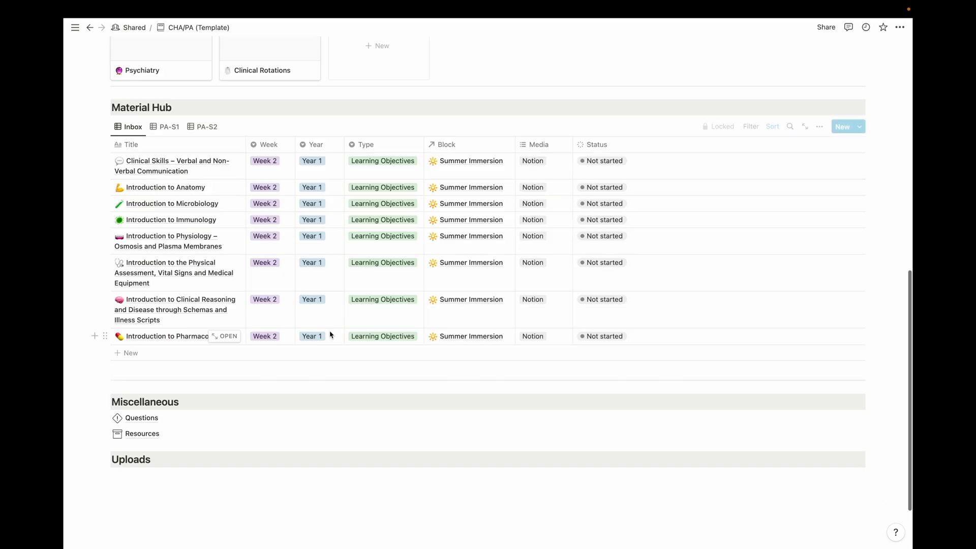
left_click(201, 435)
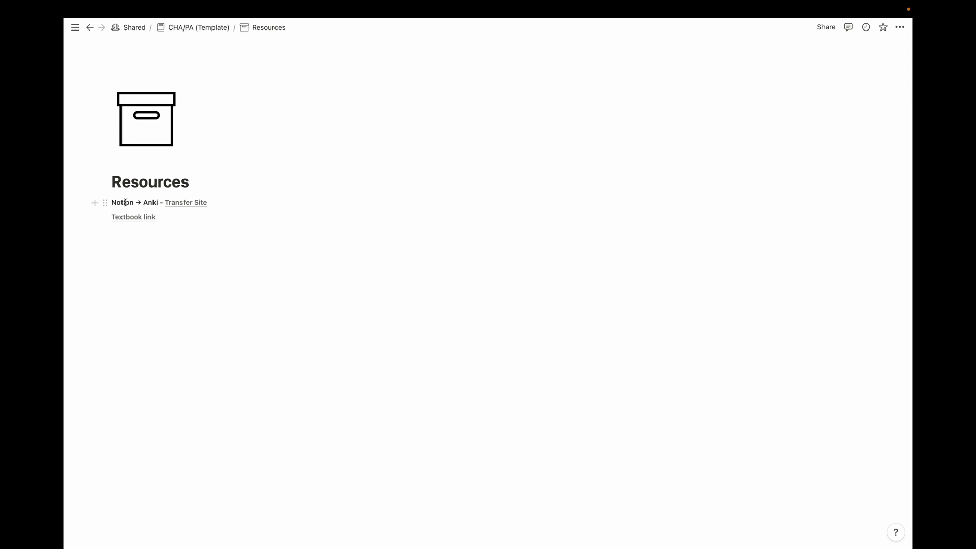
mouse_move(171, 205)
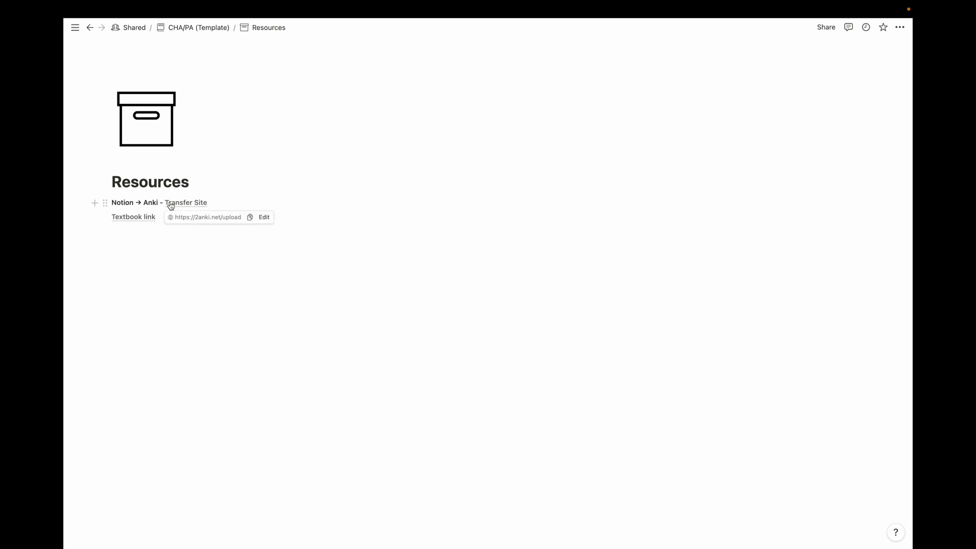
mouse_move(123, 223)
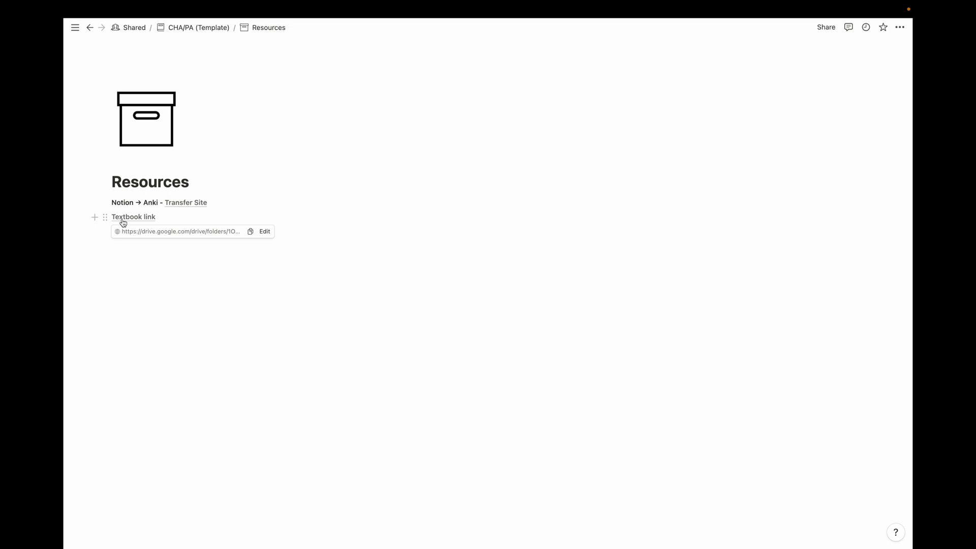
left_click(189, 29)
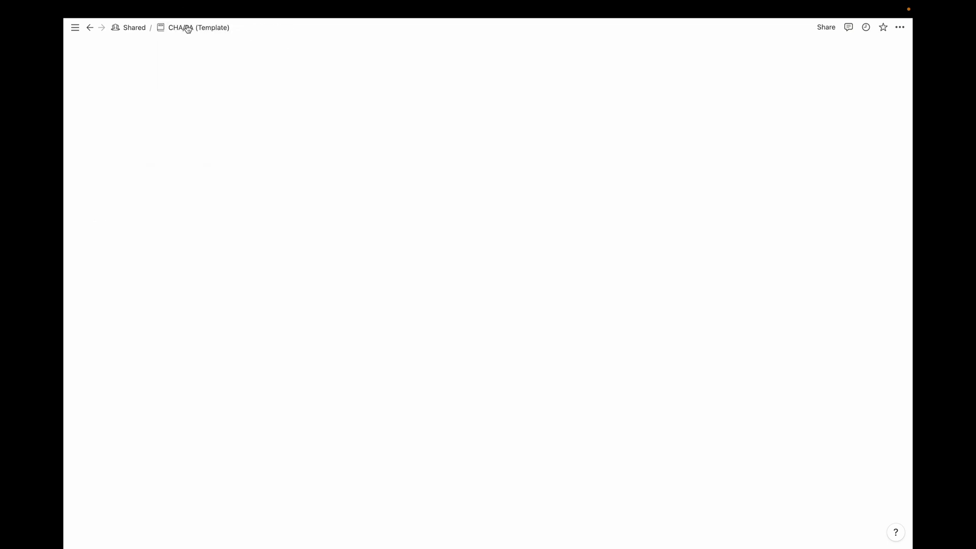
Step: Review the Material Hub's PA-S1 and PA-S2 views and return to its Inbox view
scroll(326, 275, "down", 10)
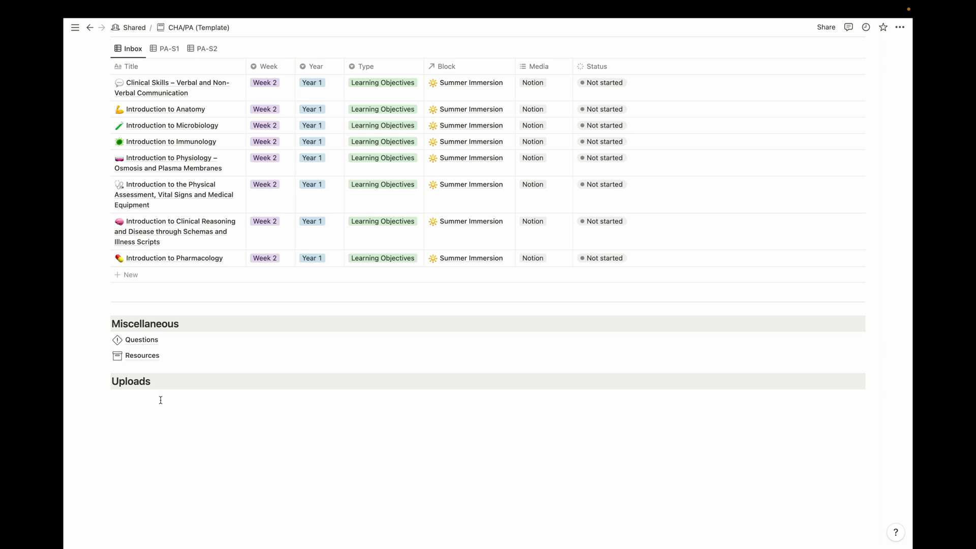
scroll(140, 399, "up", 2)
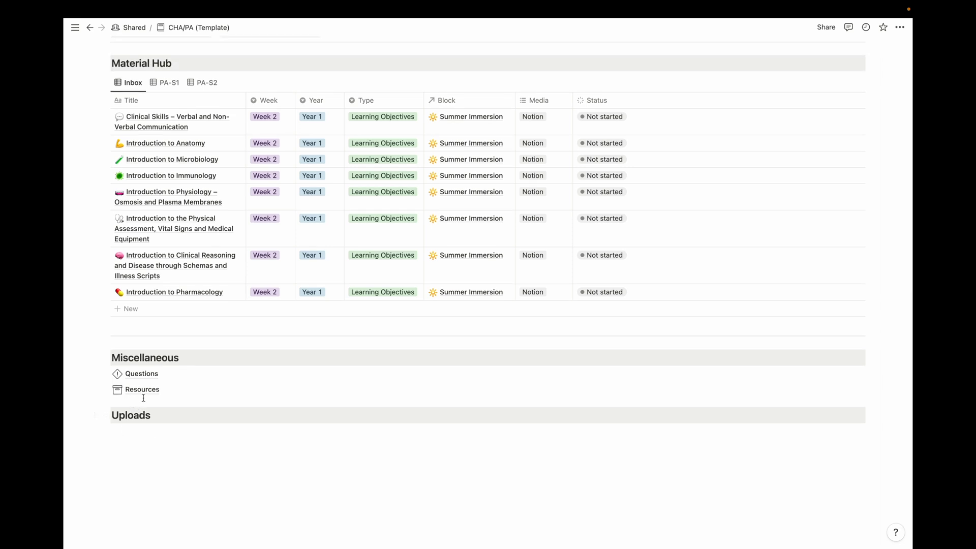
scroll(242, 377, "up", 3)
scroll(242, 376, "up", 3)
scroll(242, 377, "down", 2)
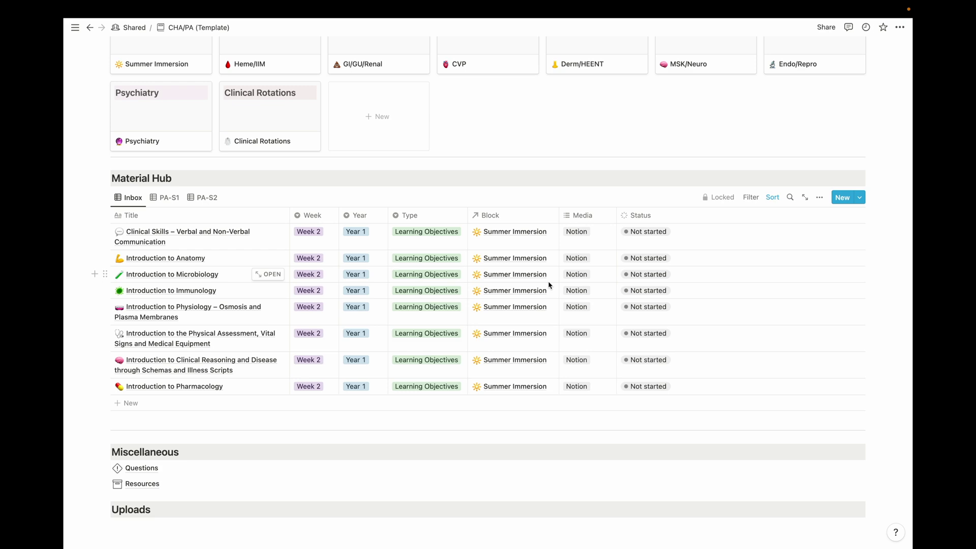
left_click(169, 198)
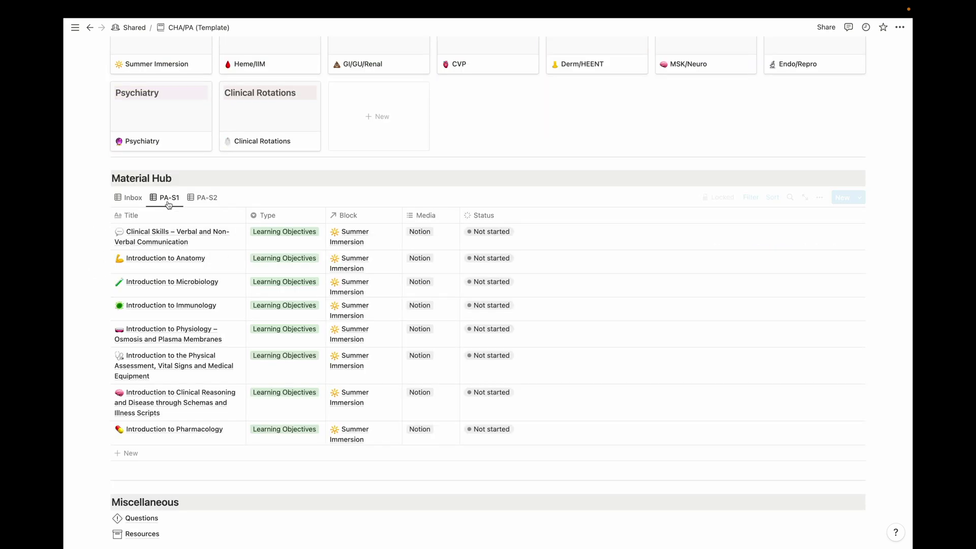
left_click(203, 197)
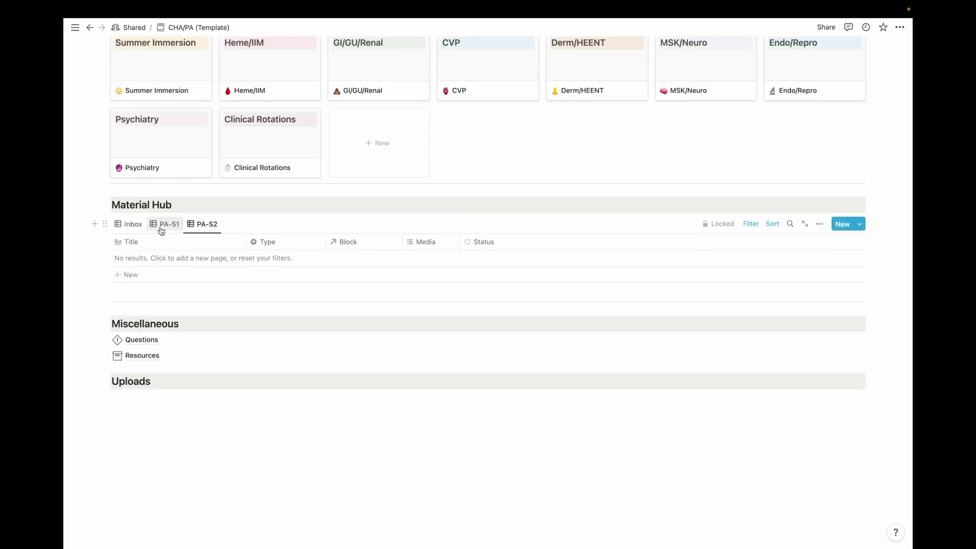
left_click(130, 225)
Step: Add a new Material Hub entry titled "pharm lec" and assign it to Week 2
scroll(224, 315, "down", 2)
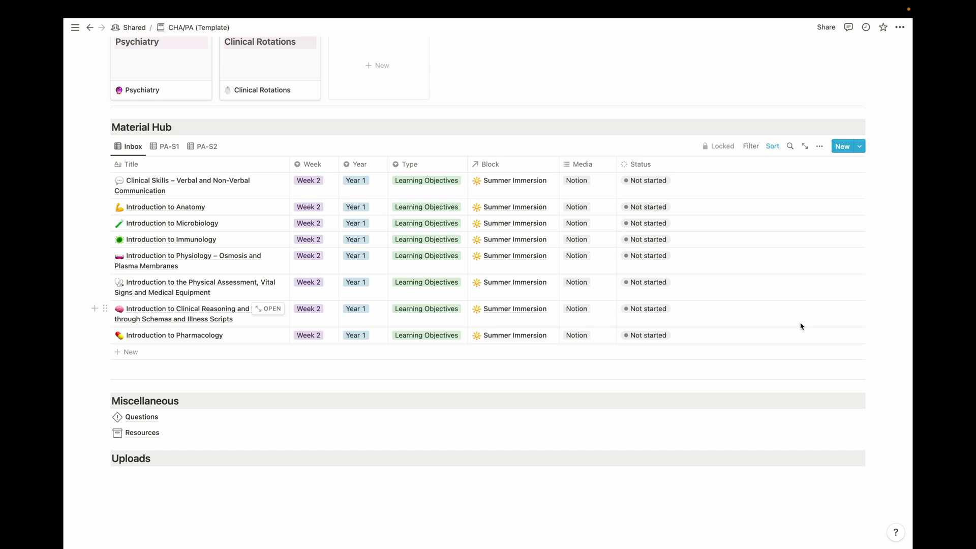
left_click(159, 358)
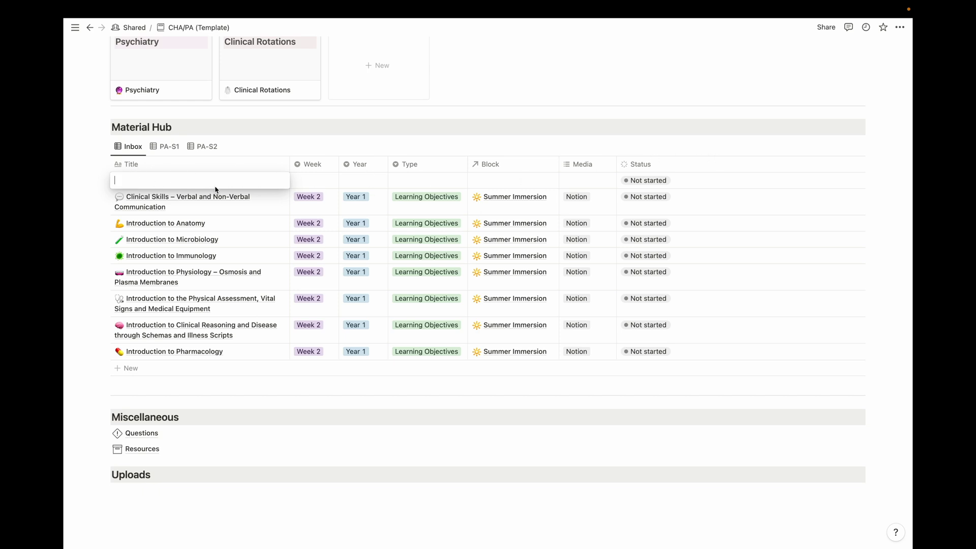
type("pharm lec")
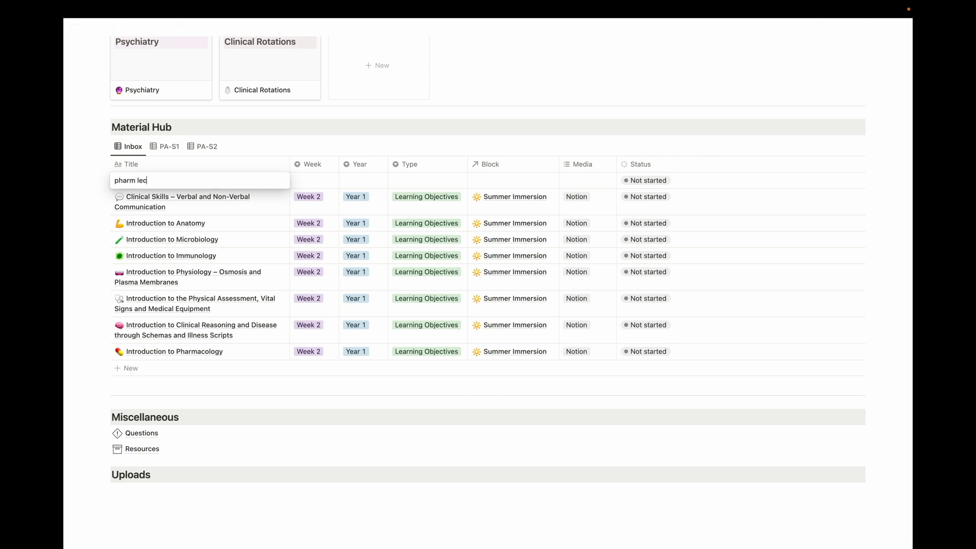
key("Tab")
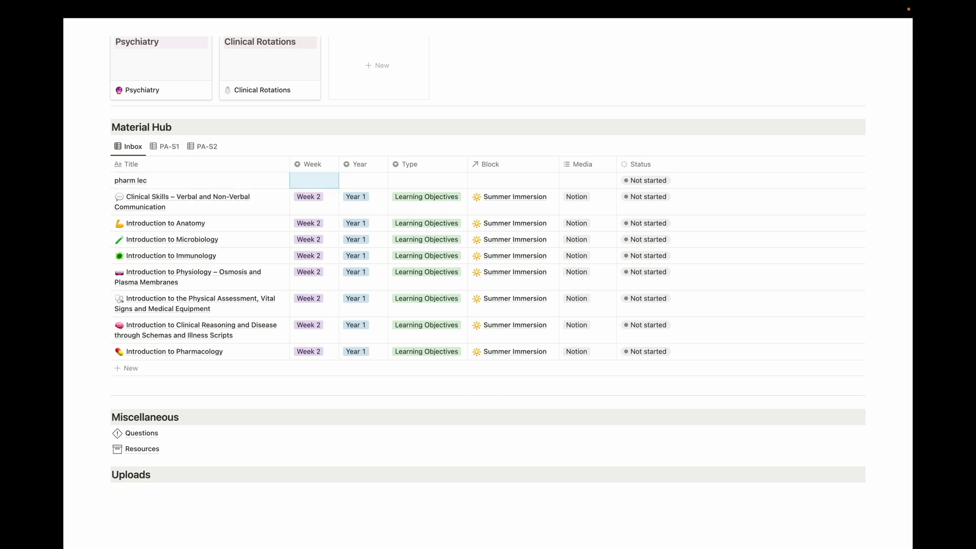
left_click(322, 184)
left_click(337, 224)
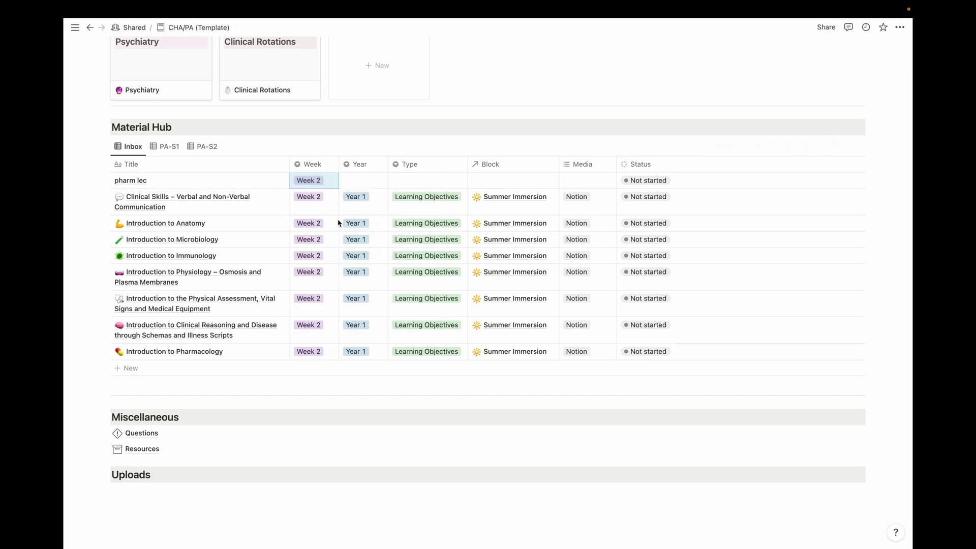
Step: Set the "pharm lec" entry's year to Year 1 and its type to Learning Objectives
left_click(368, 186)
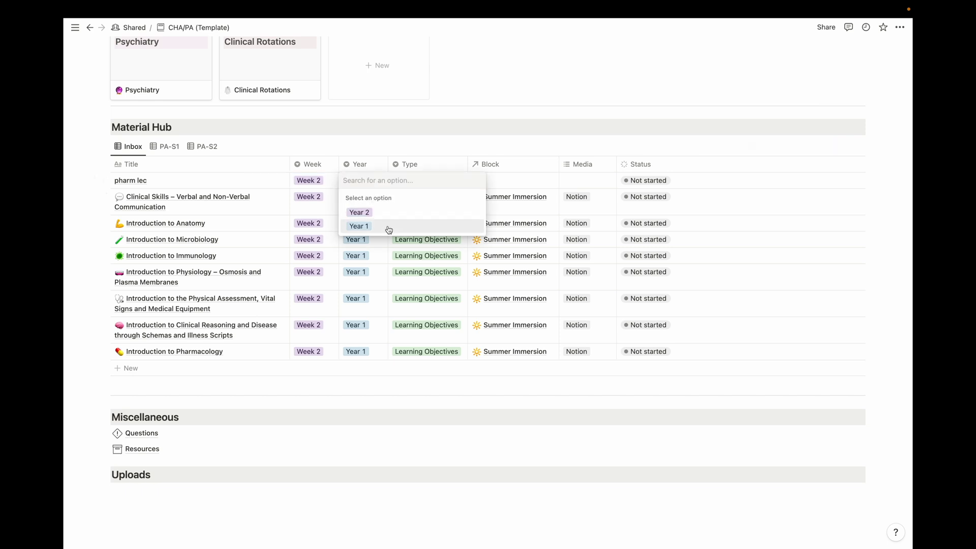
left_click(388, 227)
left_click(424, 182)
left_click(429, 229)
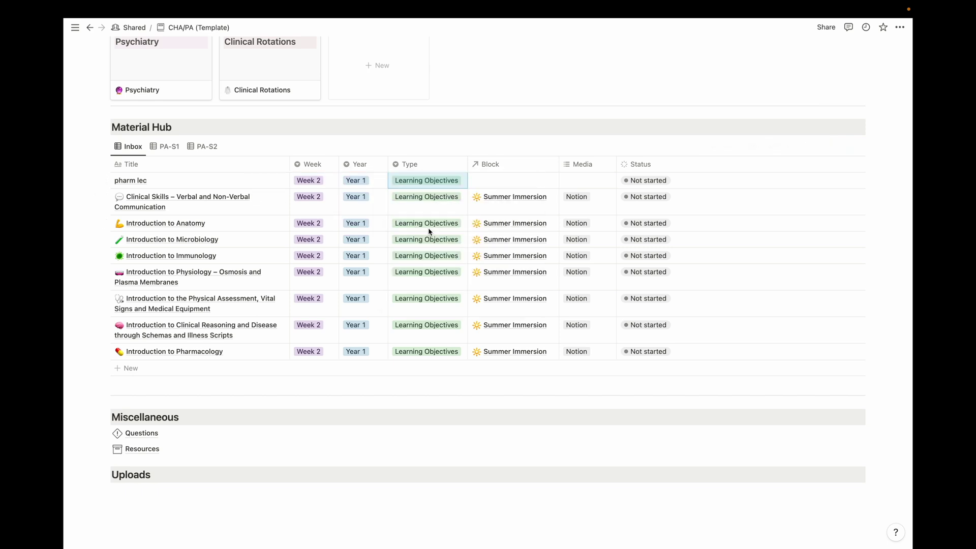
Step: Link the "pharm lec" entry to the Summer Immersion curriculum block
key("Right")
key("Return")
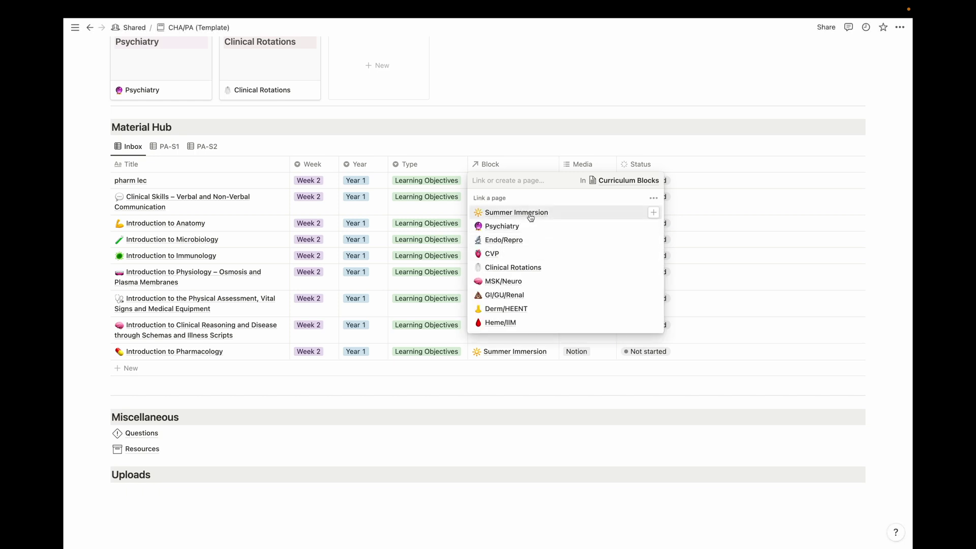
left_click(530, 213)
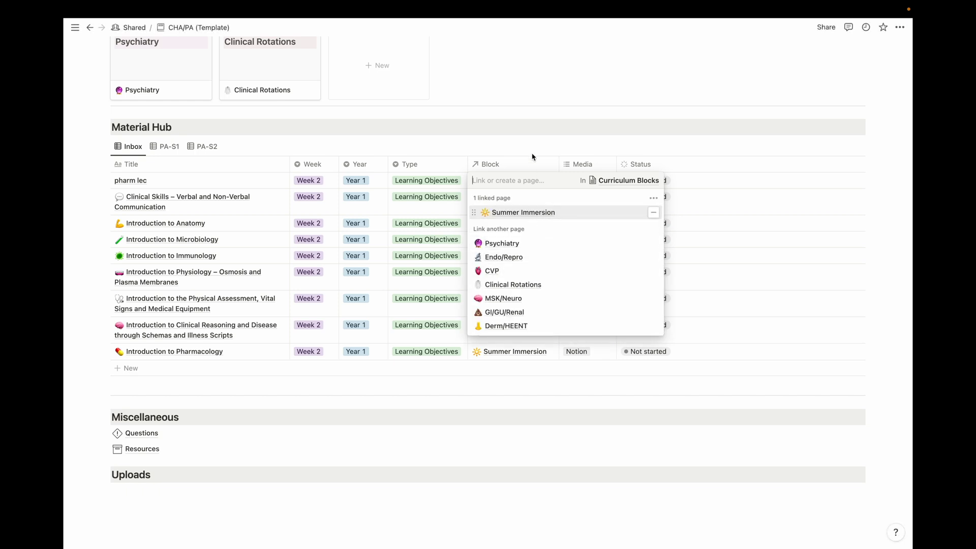
key("Escape")
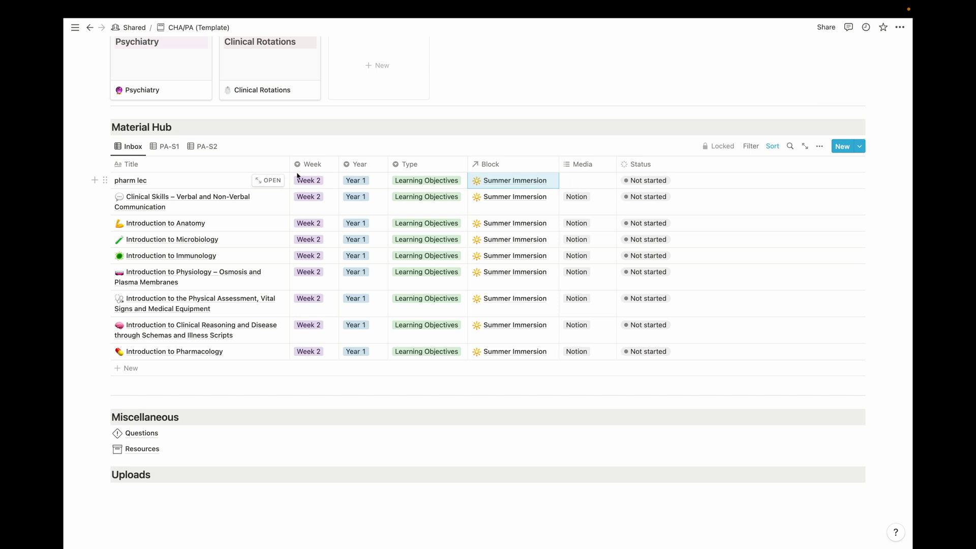
Step: Check the available Week, Year and Type options for the "pharm lec" entry without changing them
left_click(331, 183)
key("Escape")
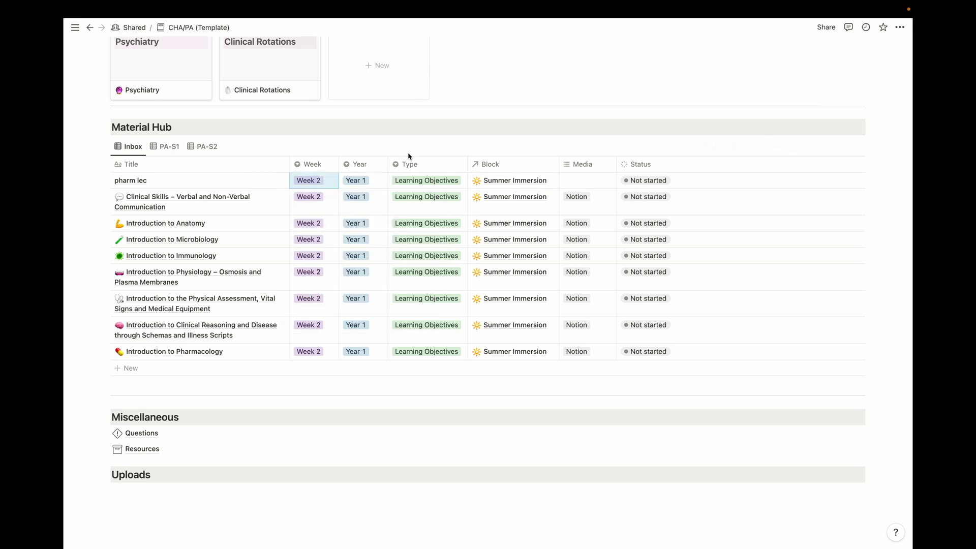
left_click(383, 185)
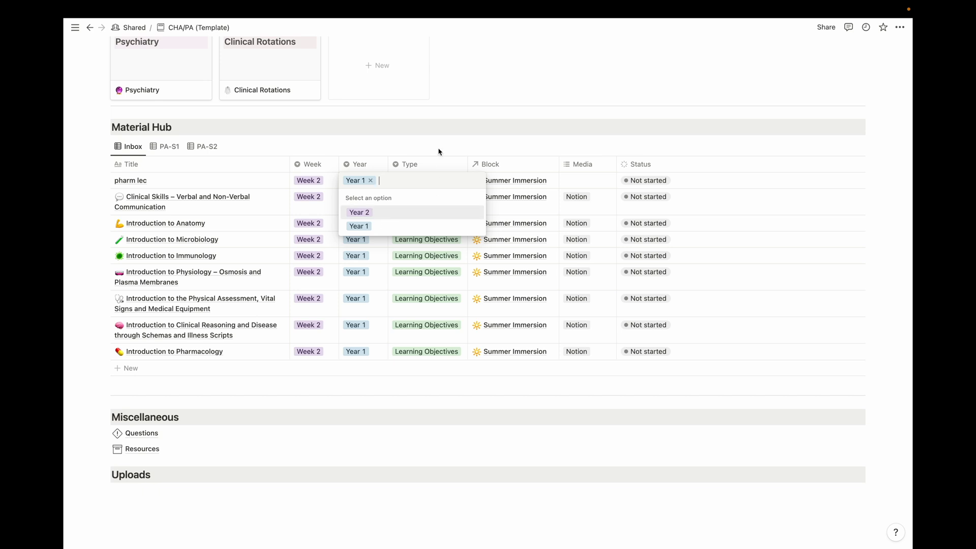
key("Escape")
left_click(457, 180)
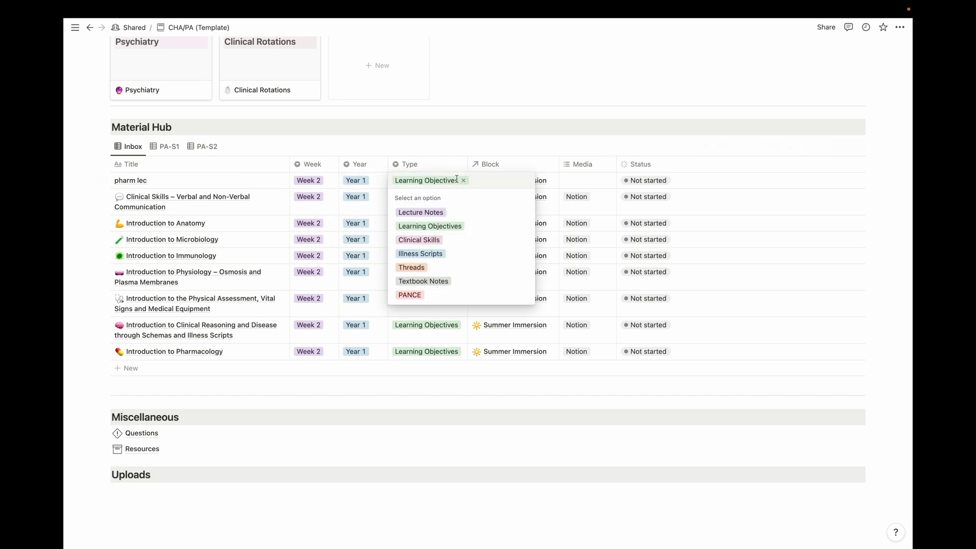
key("Escape")
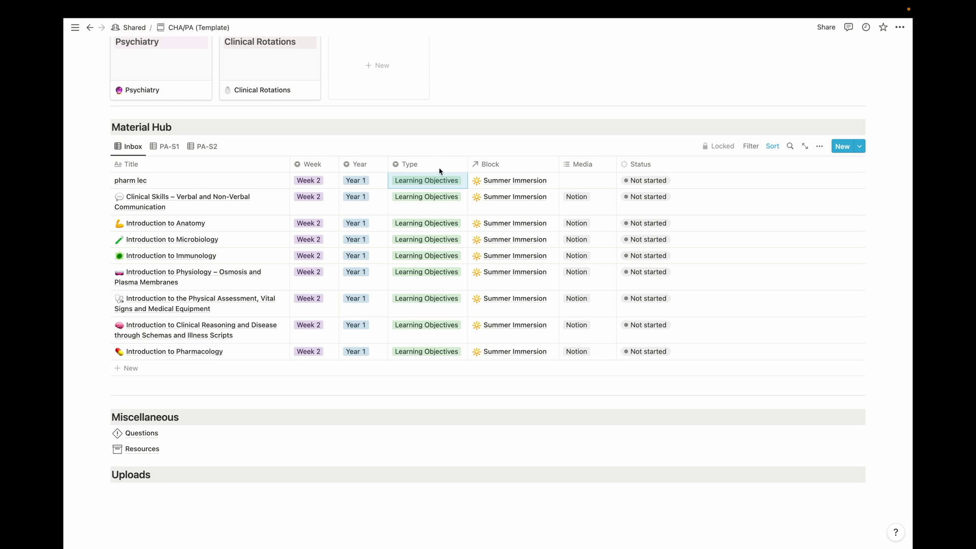
Step: Change the "pharm lec" entry's type to Lecture Notes in the Material Hub
left_click(456, 182)
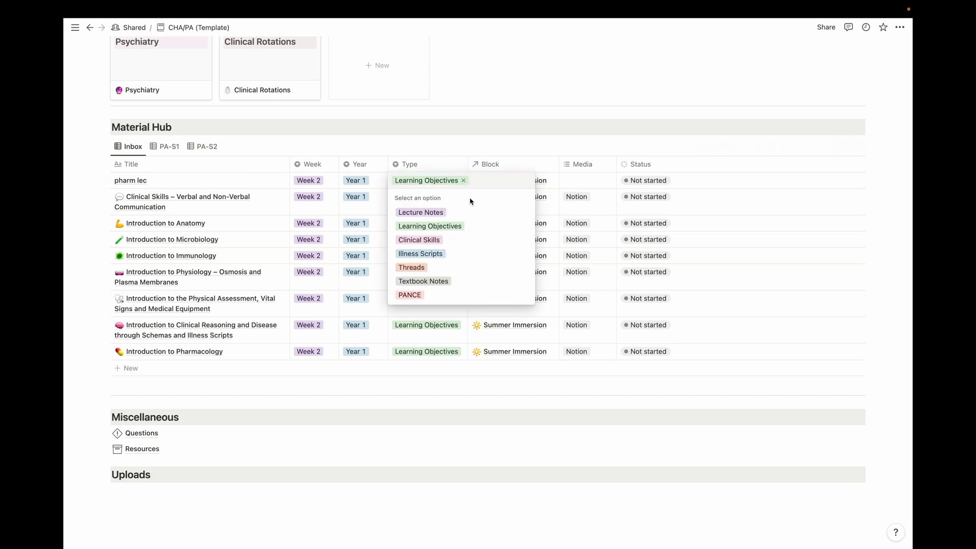
left_click(435, 213)
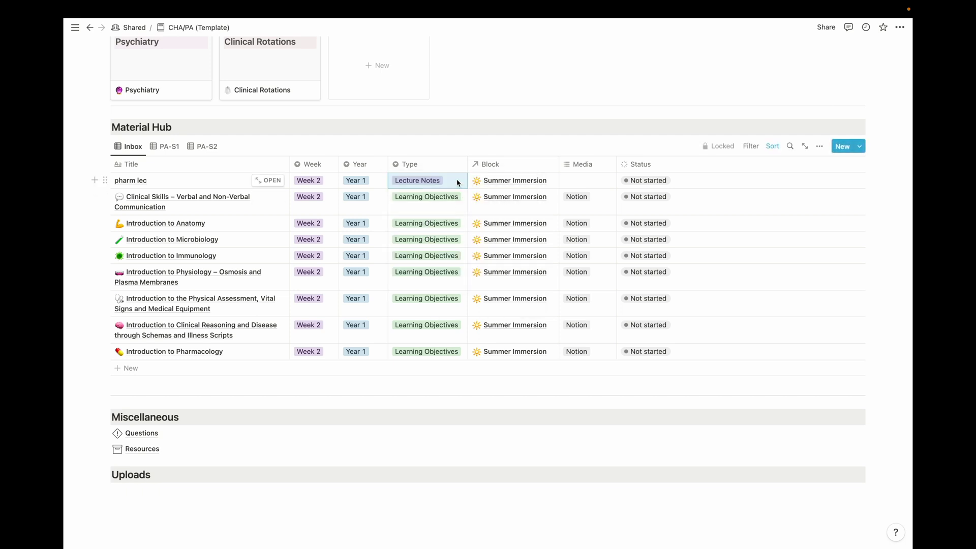
Step: Check the available Block, Media and Status options for the "pharm lec" entry without changing them
left_click(549, 182)
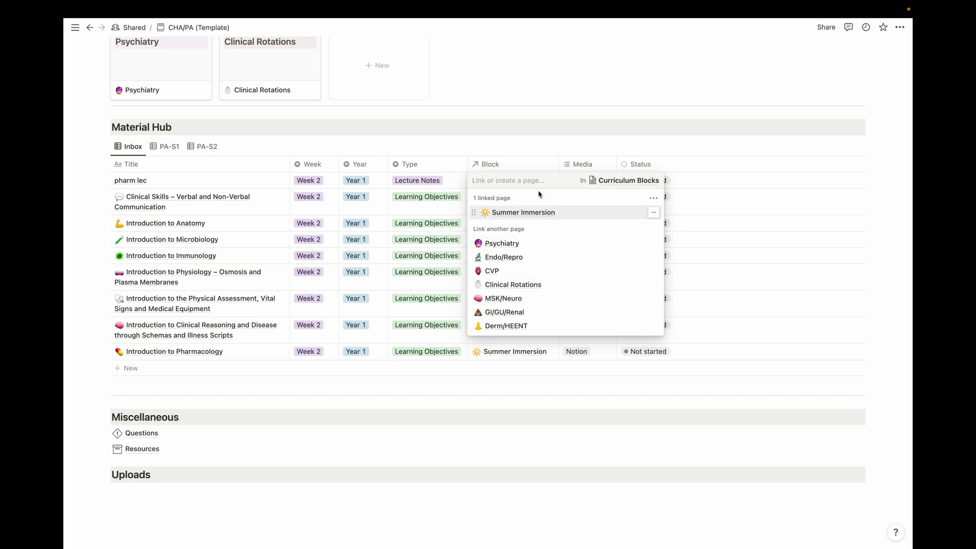
left_click(540, 149)
left_click(591, 182)
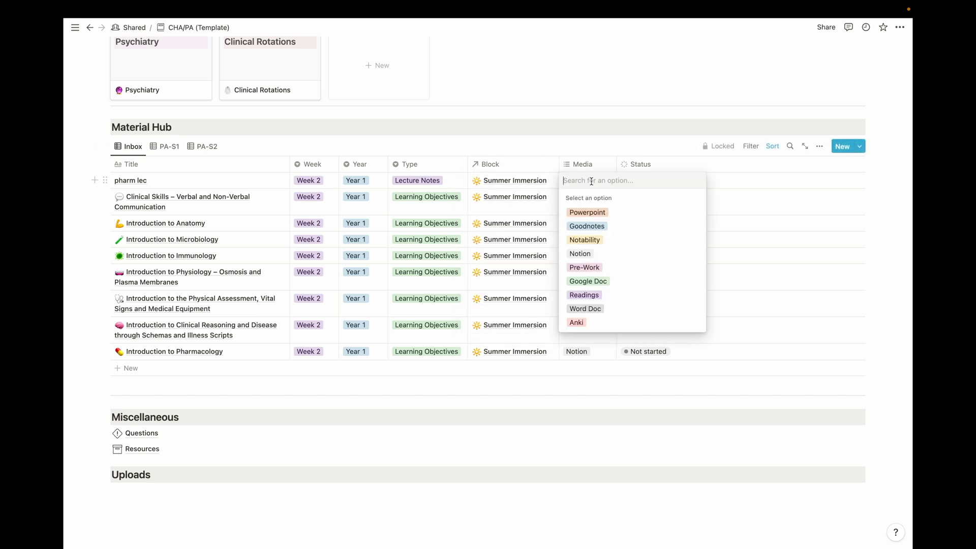
left_click(726, 183)
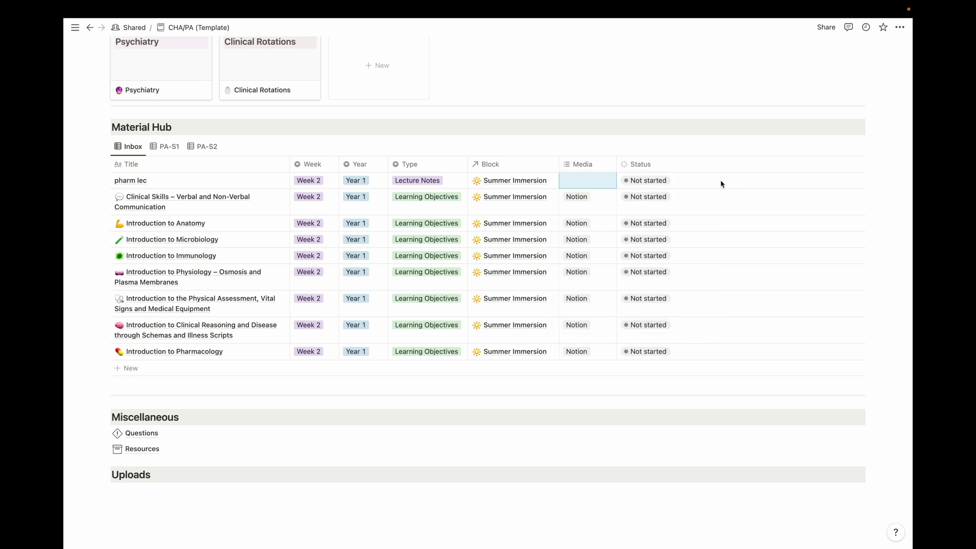
left_click(594, 186)
left_click(589, 148)
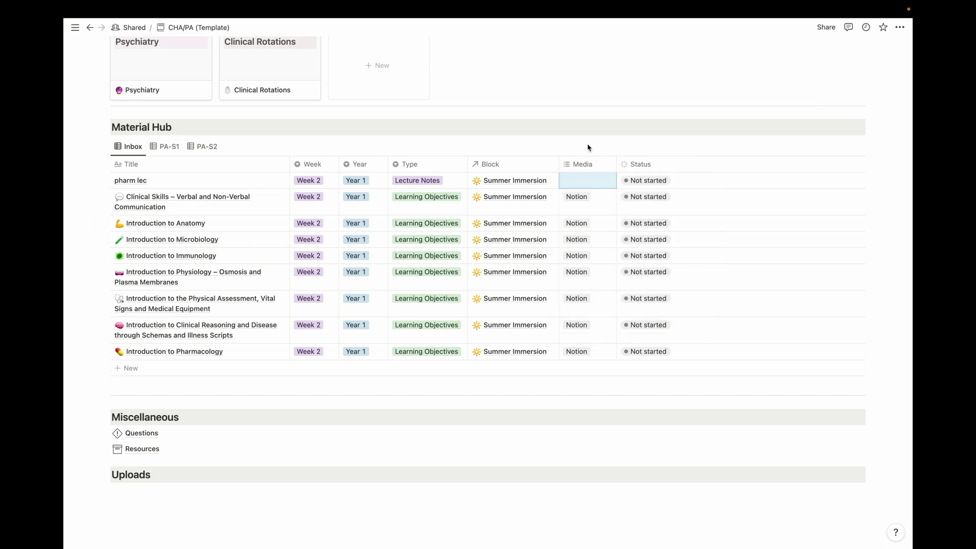
left_click(662, 186)
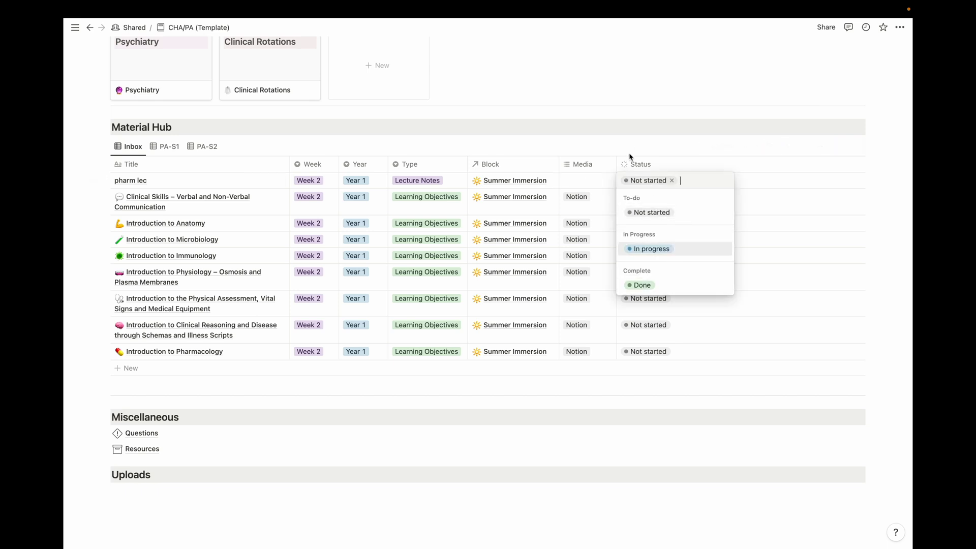
key("Escape")
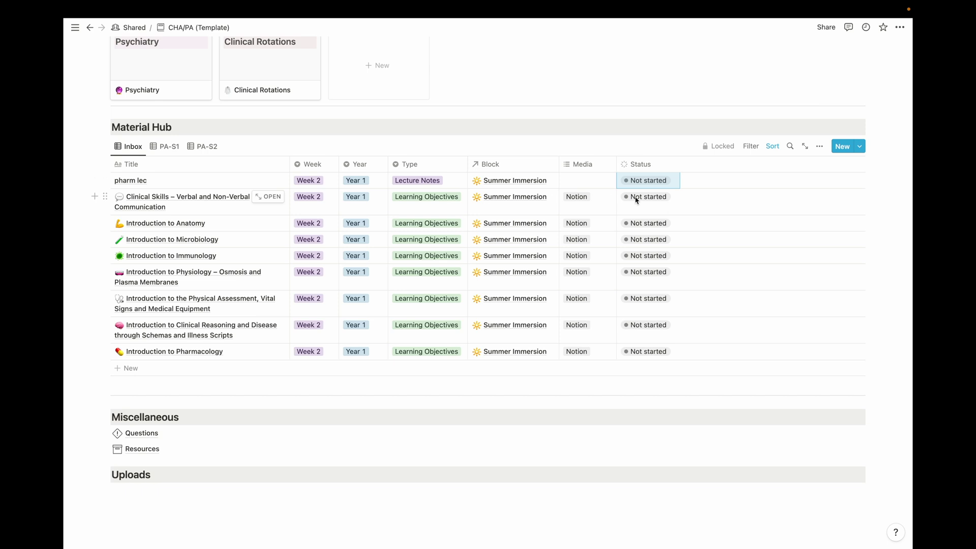
Step: Open the Summer Immersion curriculum block, review the entries in its Inbox view, and close it
scroll(635, 199, "up", 3)
scroll(497, 298, "up", 3)
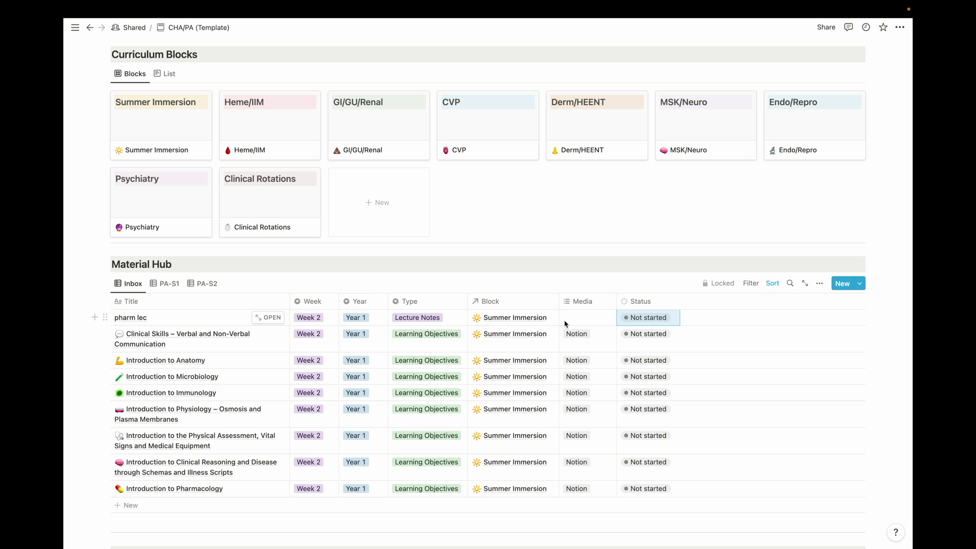
scroll(564, 321, "up", 2)
scroll(565, 321, "up", 3)
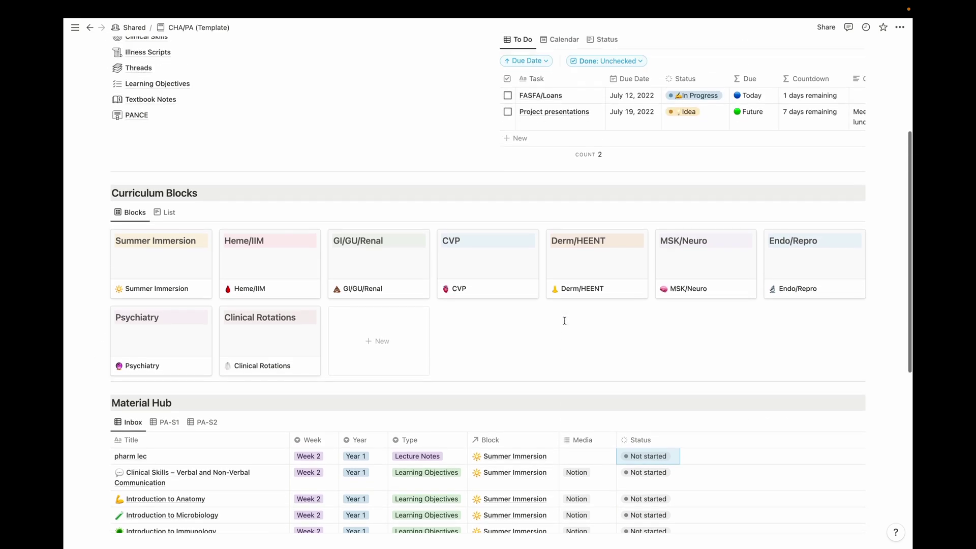
left_click(174, 267)
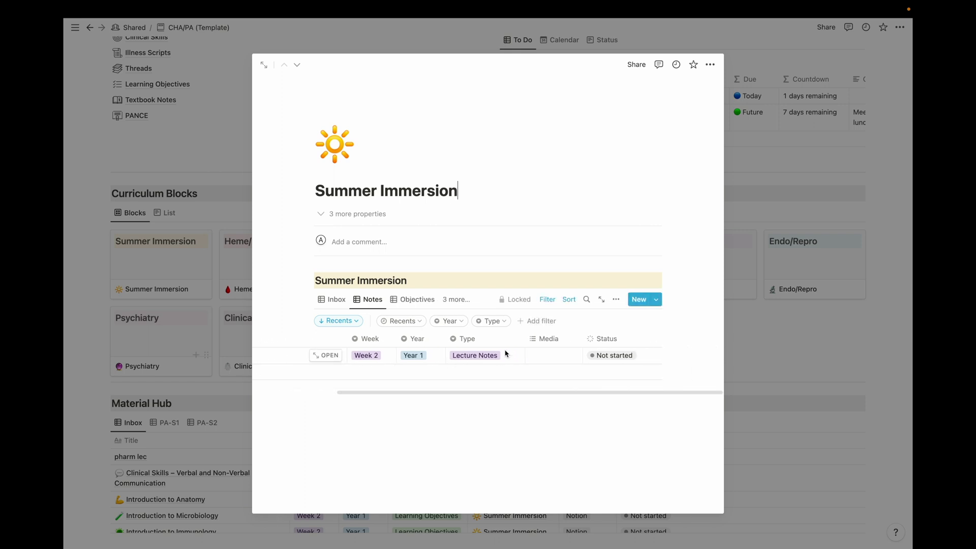
left_click(333, 299)
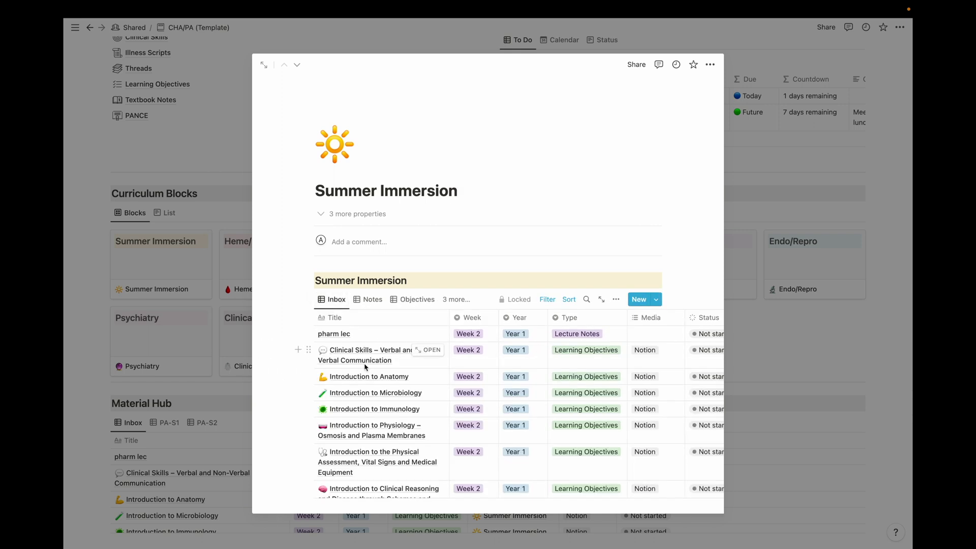
scroll(356, 254, "down", 2)
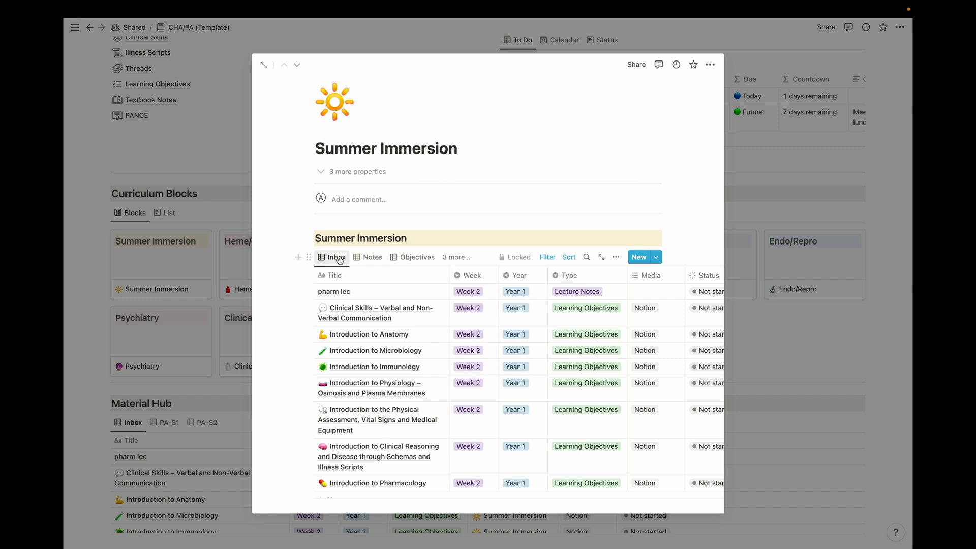
scroll(335, 255, "down", 1)
scroll(386, 289, "right", 2)
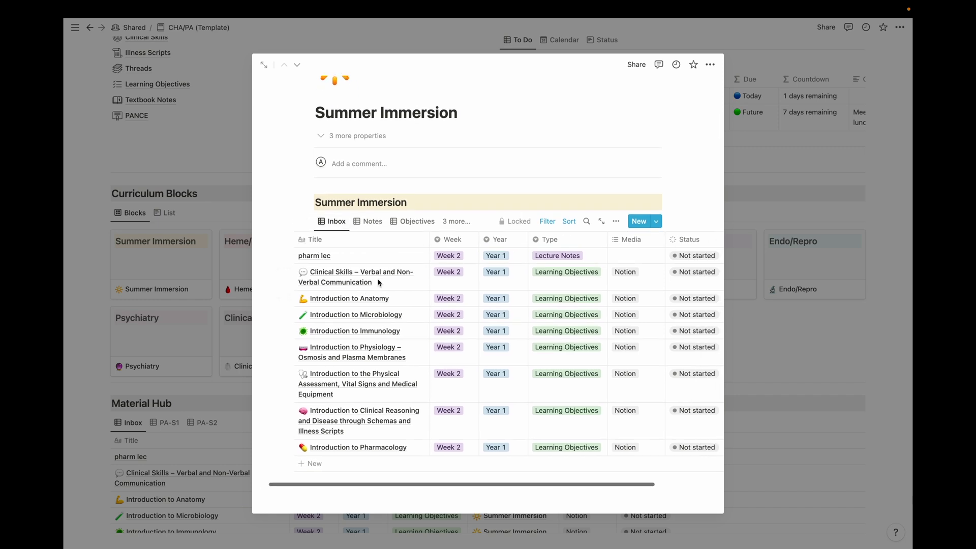
scroll(600, 257, "left", 2)
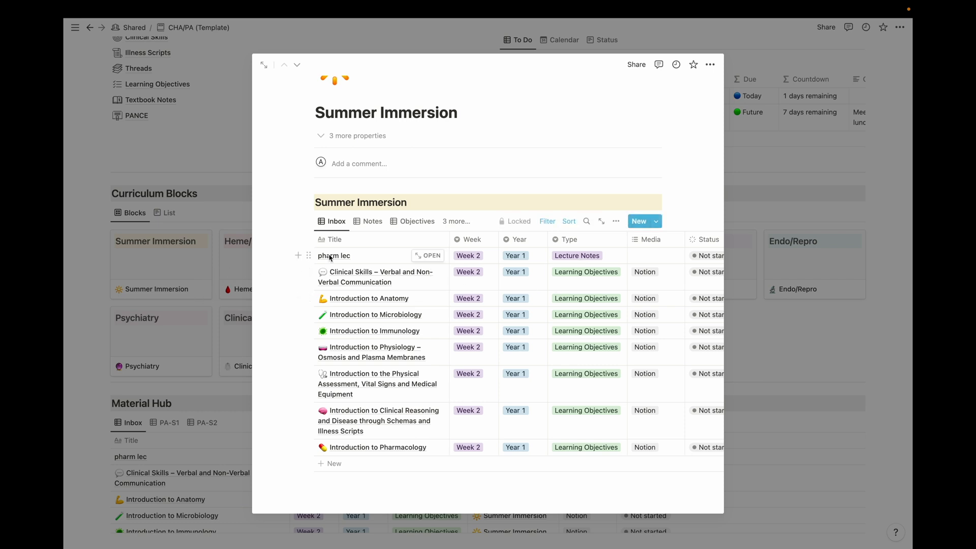
left_click(163, 284)
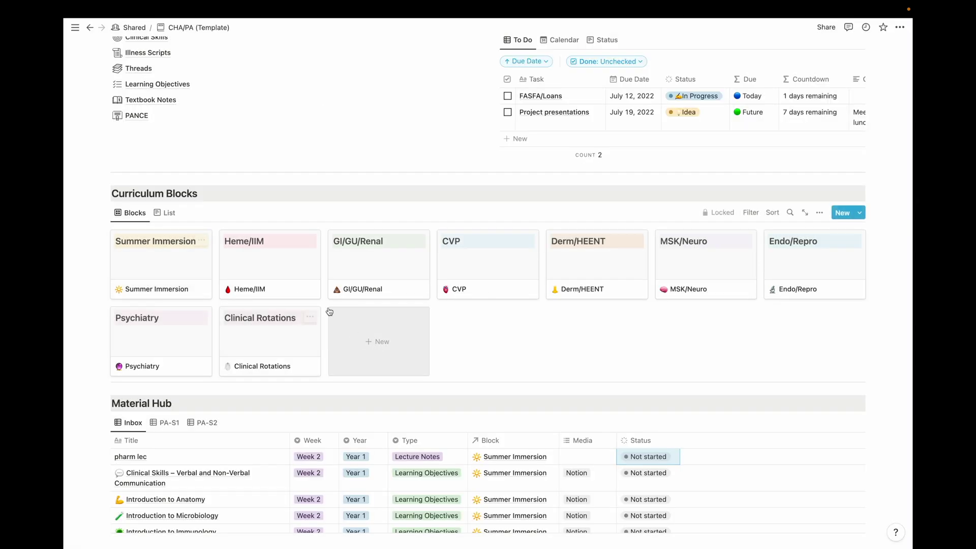
Step: Open the Heme/IIM curriculum block, check its Inbox view, and close it
left_click(275, 265)
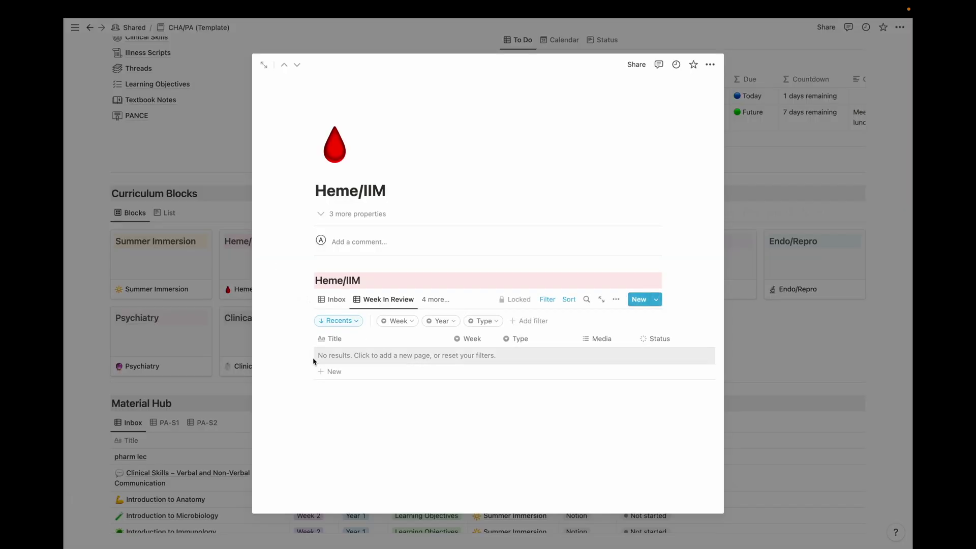
left_click(345, 303)
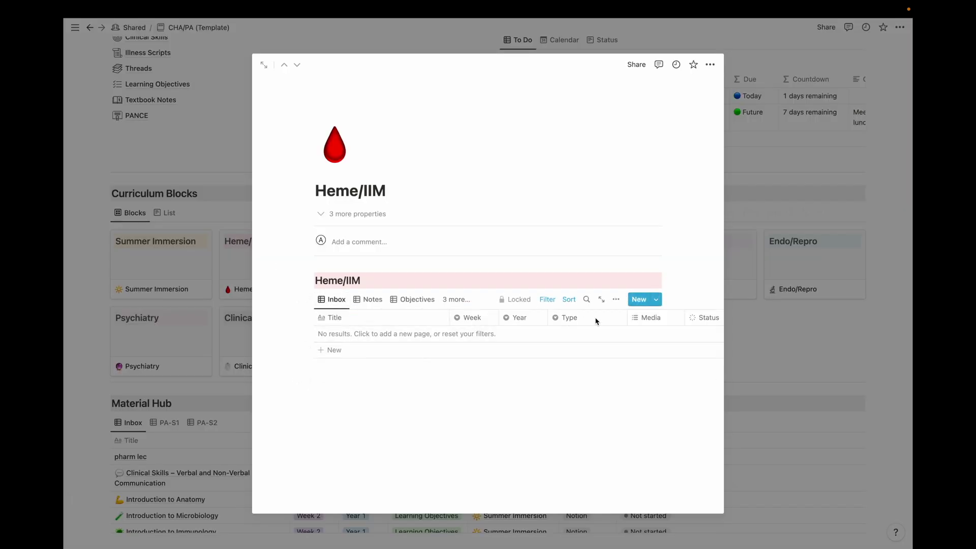
left_click(138, 323)
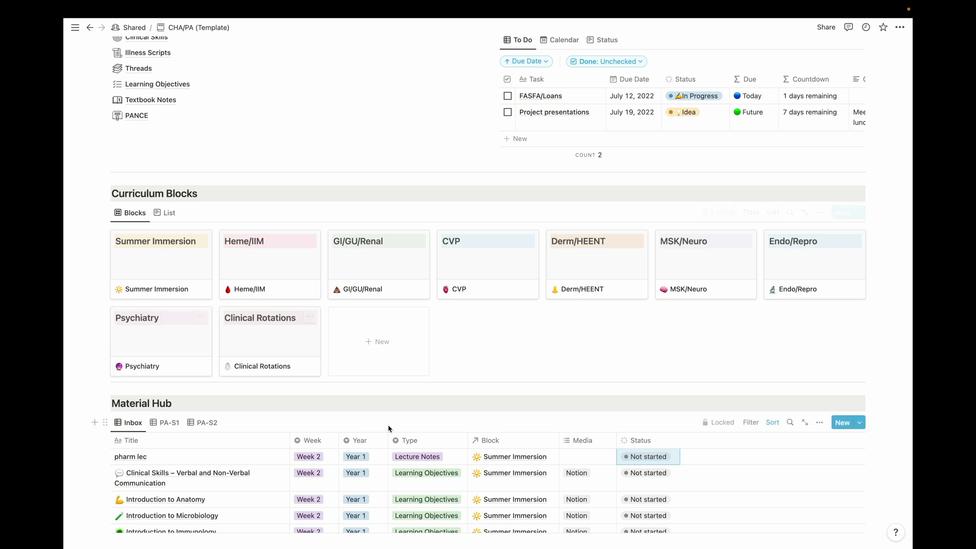
Step: Preview the "pharm lec" entry from the Material Hub to see its page templates, and close it without applying one
scroll(479, 375, "down", 3)
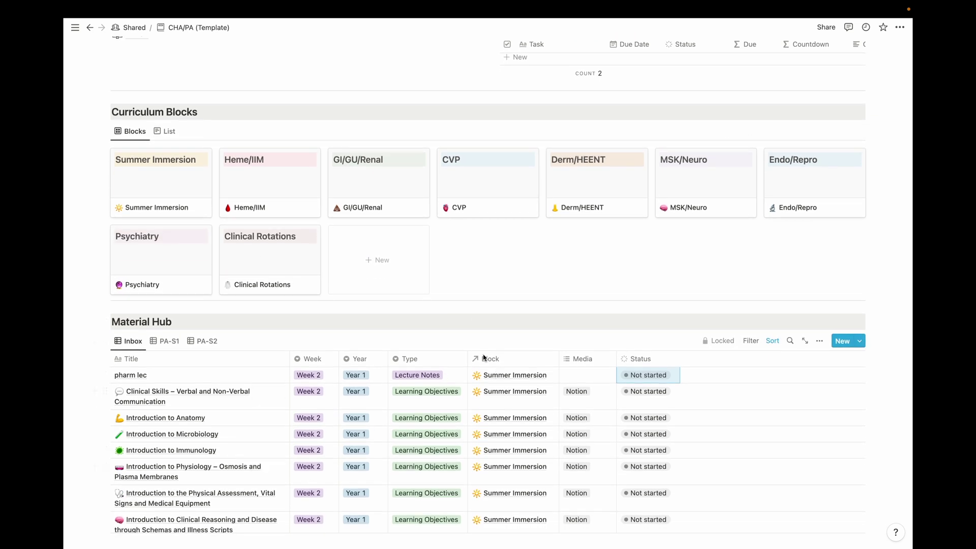
scroll(485, 358, "down", 5)
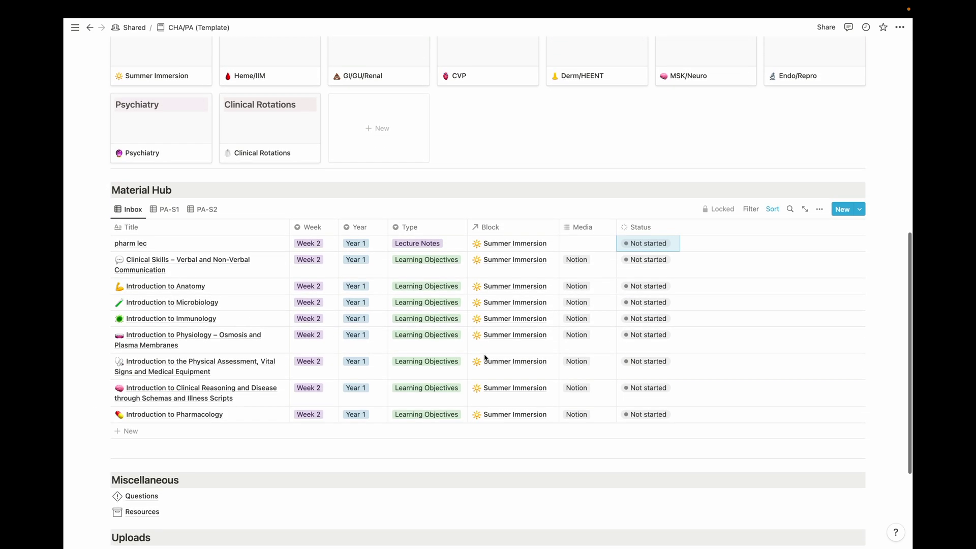
scroll(485, 358, "down", 1)
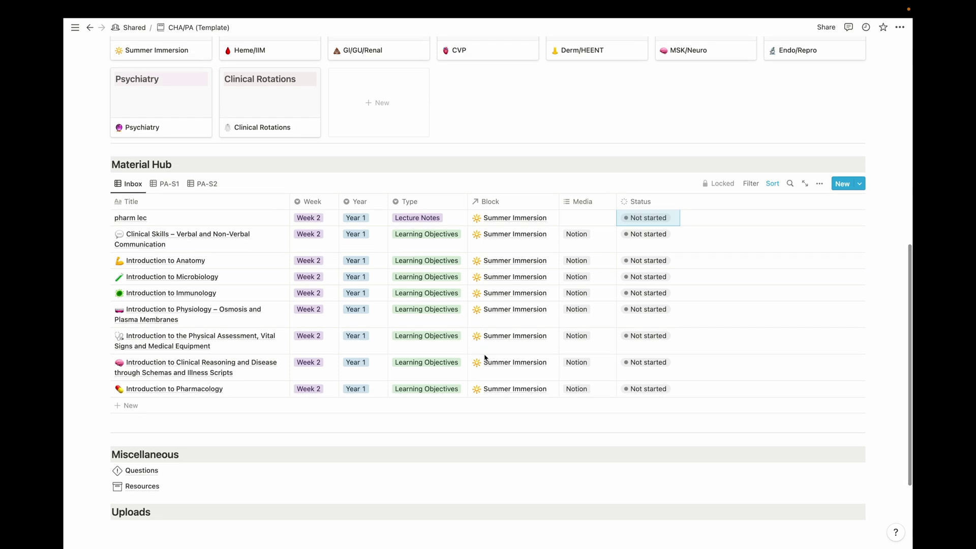
scroll(485, 358, "up", 1)
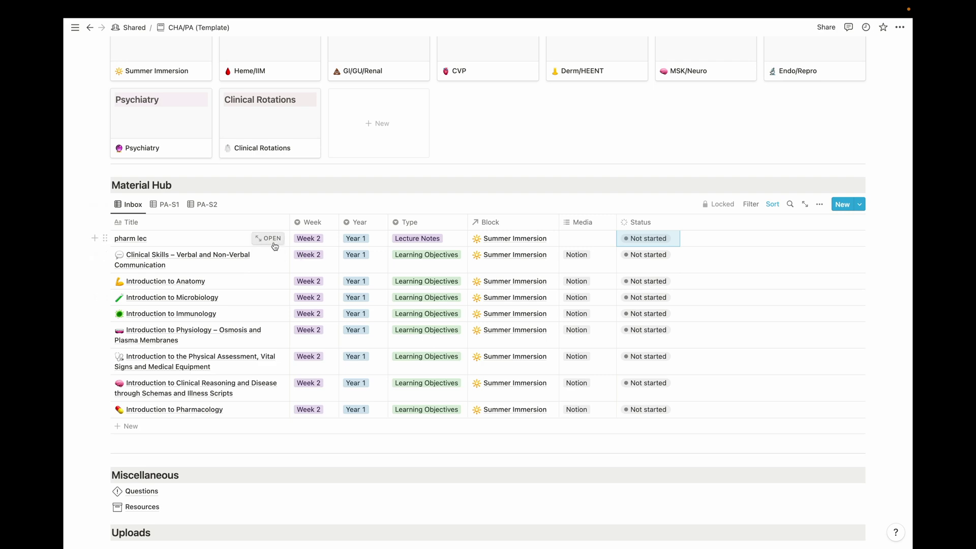
left_click(272, 239)
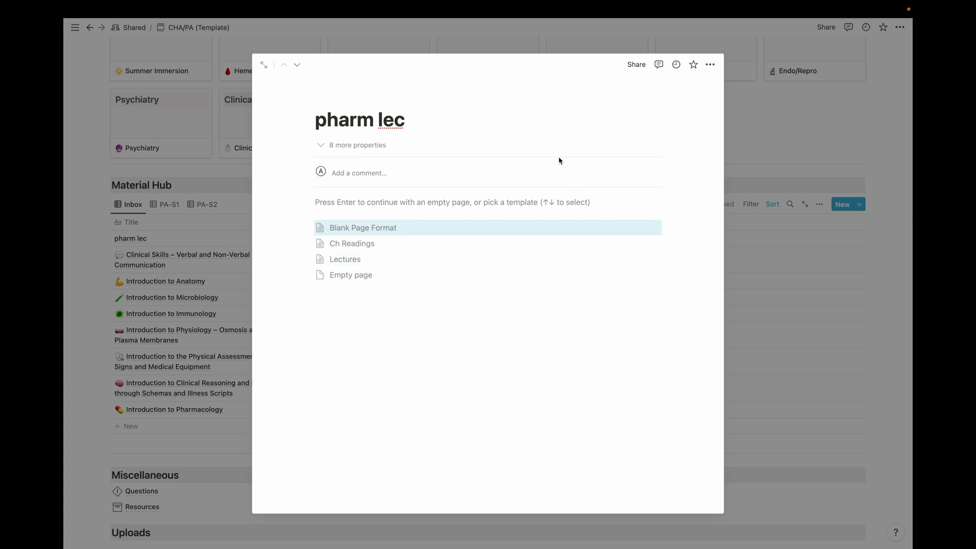
key("Down")
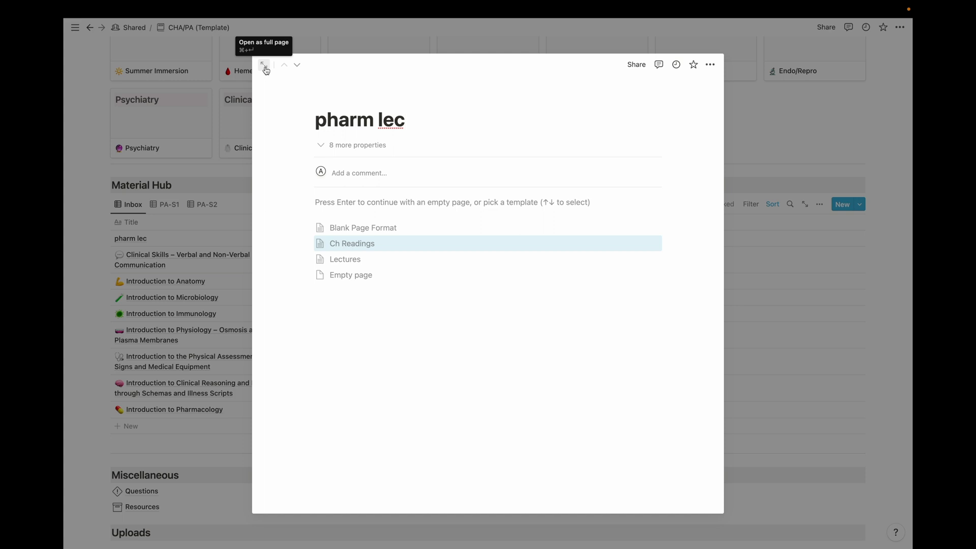
left_click(216, 220)
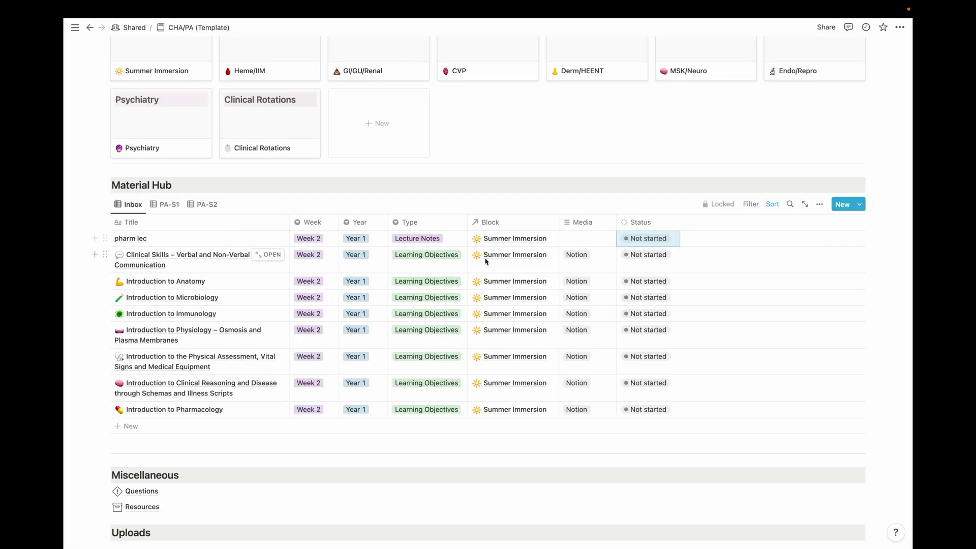
Step: View the Material Hub database as a full page and return to the CHA/PA (Template) page
left_click(806, 204)
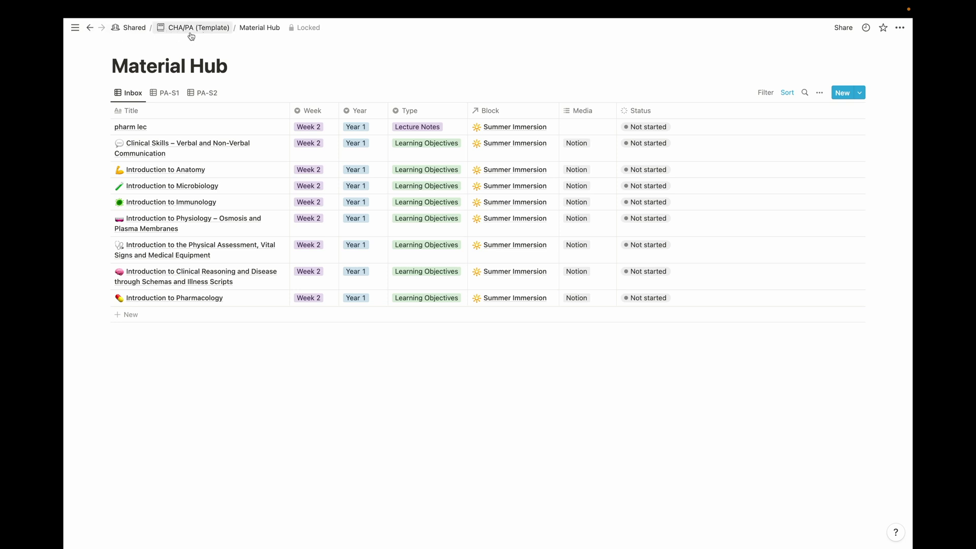
left_click(89, 28)
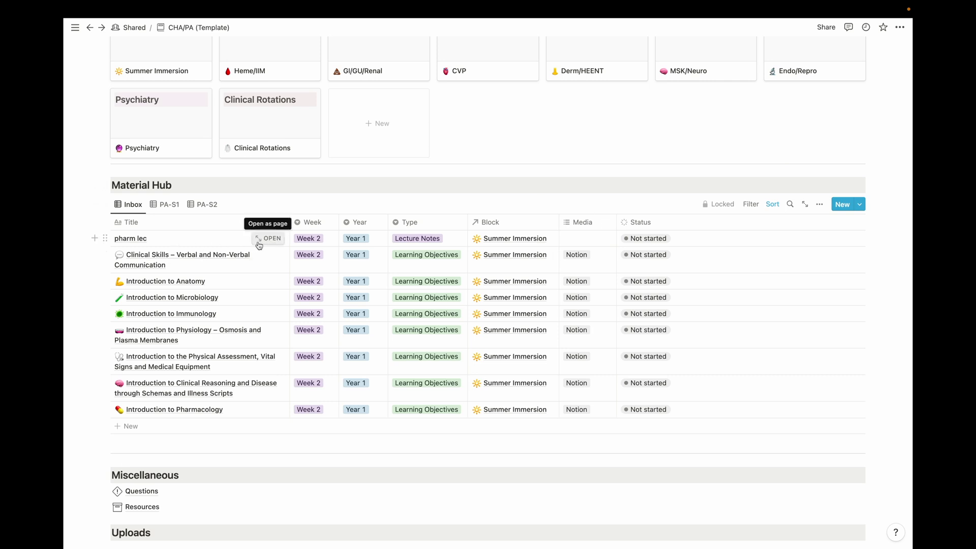
Step: Open the "pharm lec" entry as a full page and apply the Lectures template to it
left_click(257, 240)
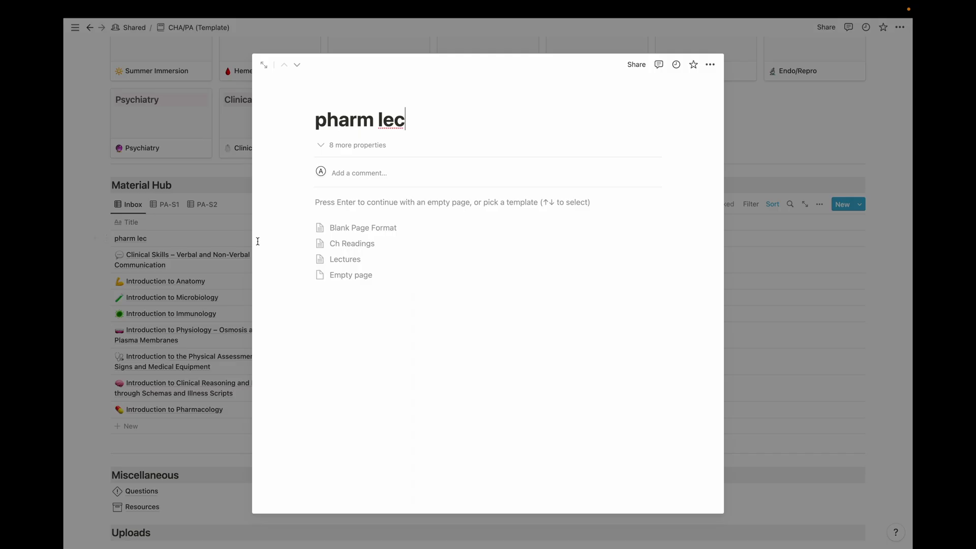
left_click(267, 68)
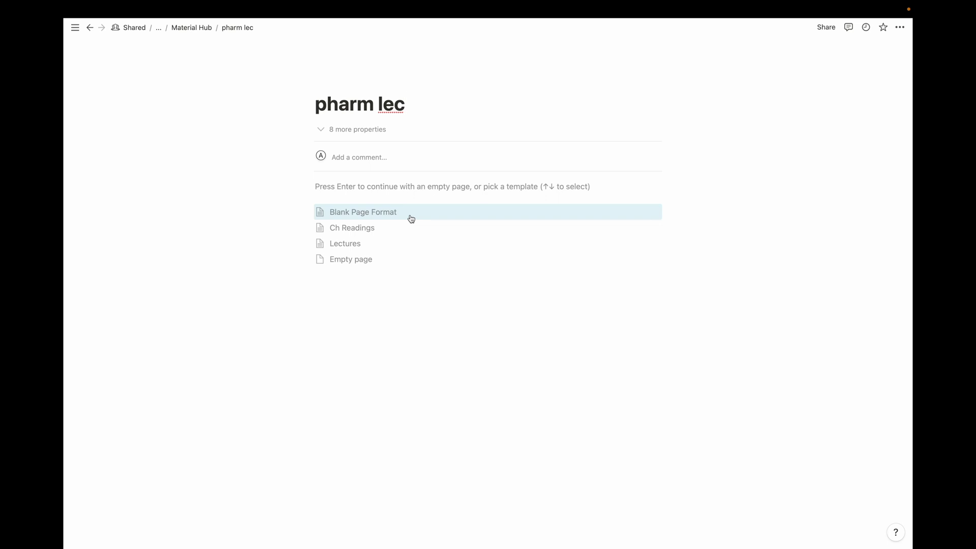
left_click(372, 248)
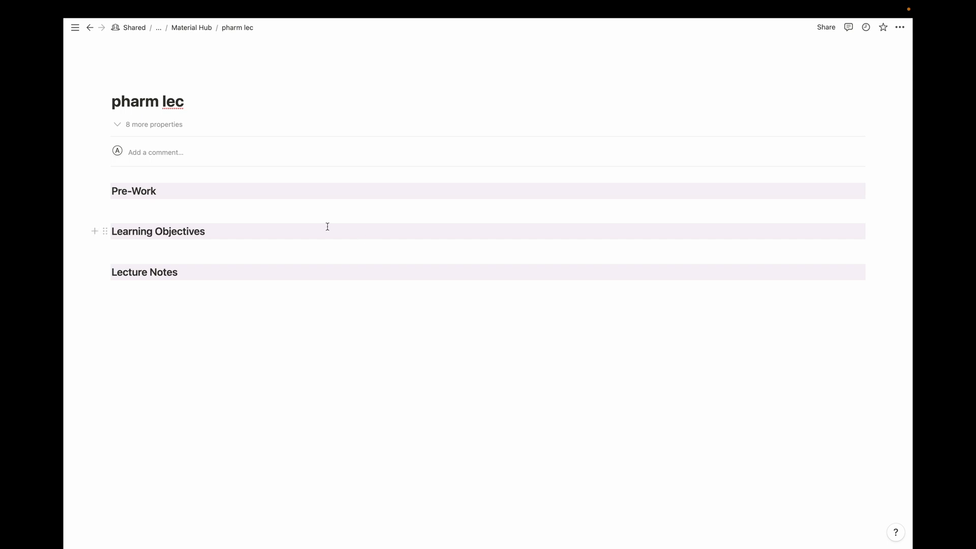
Step: Delete the Pre-Work heading and the blank line beneath it from the "pharm lec" page
left_click_drag(305, 212, 200, 191)
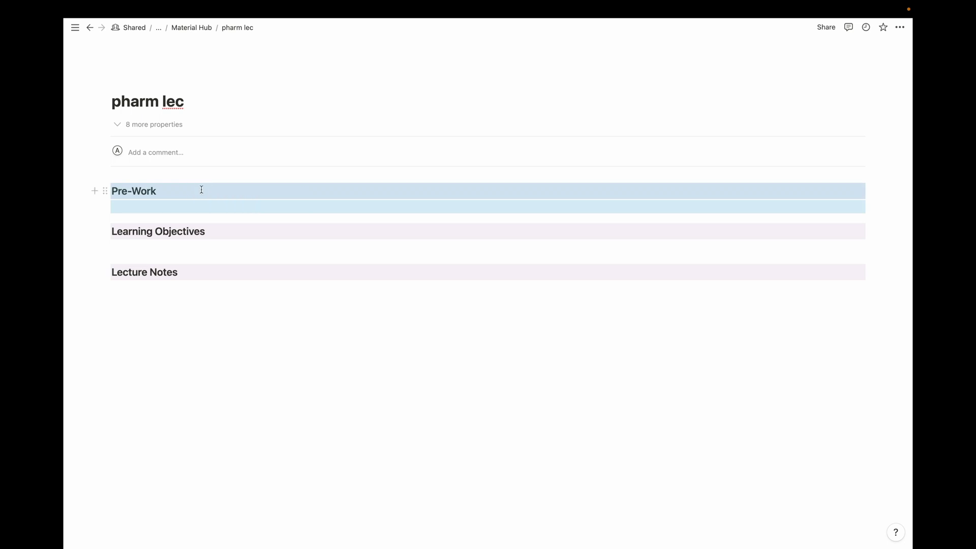
key("BackSpace")
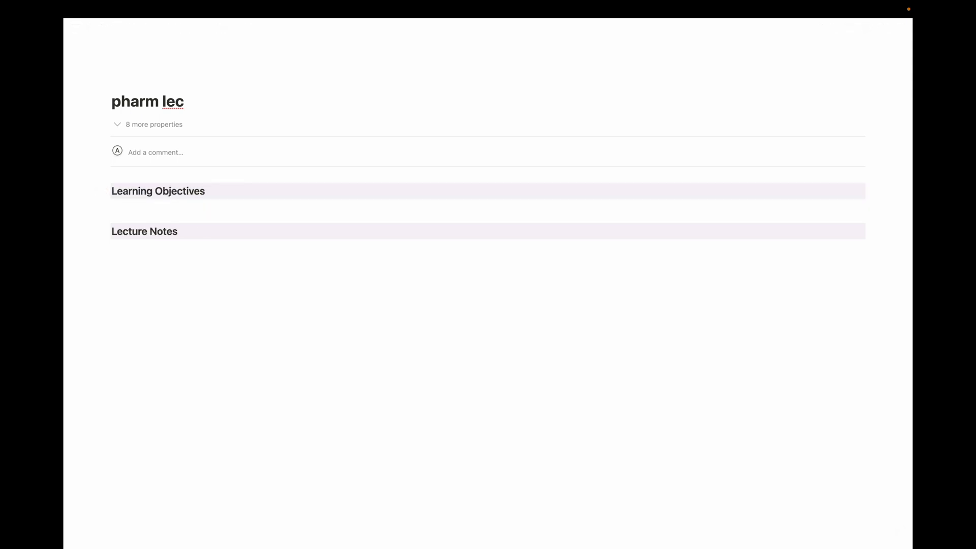
Step: Clear the text of the Learning Objectives heading on the "pharm lec" page and turn the block into a toggle list
left_click(117, 207)
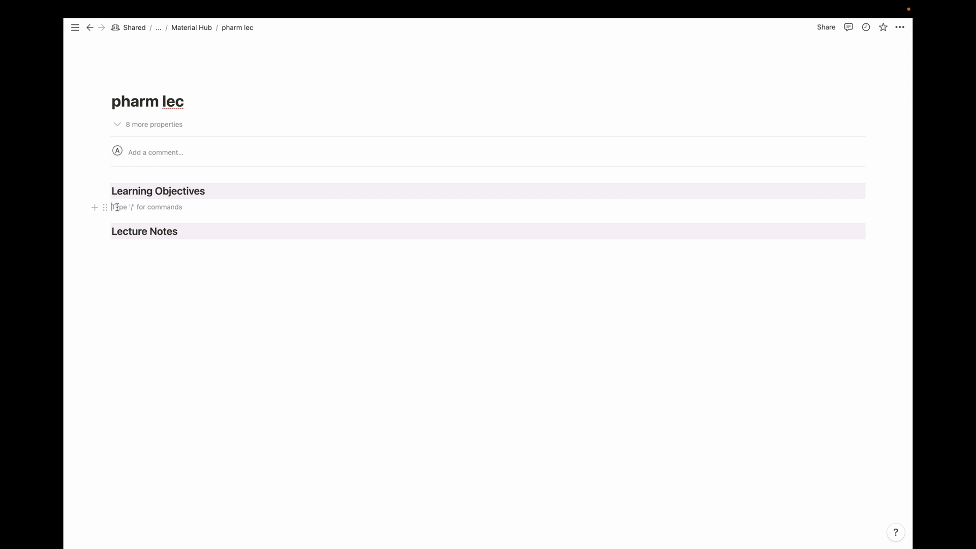
left_click_drag(117, 207, 75, 167)
key("BackSpace")
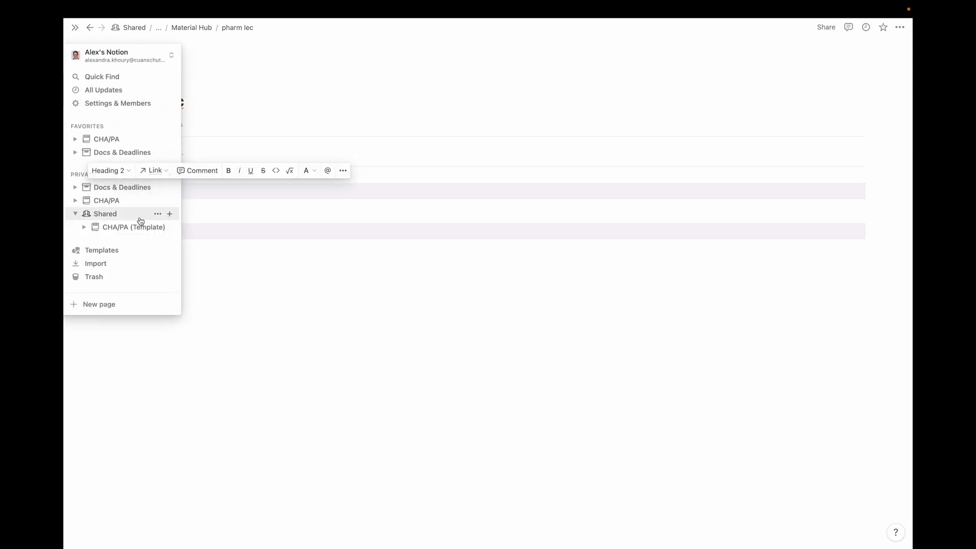
left_click(102, 195)
left_click(105, 194)
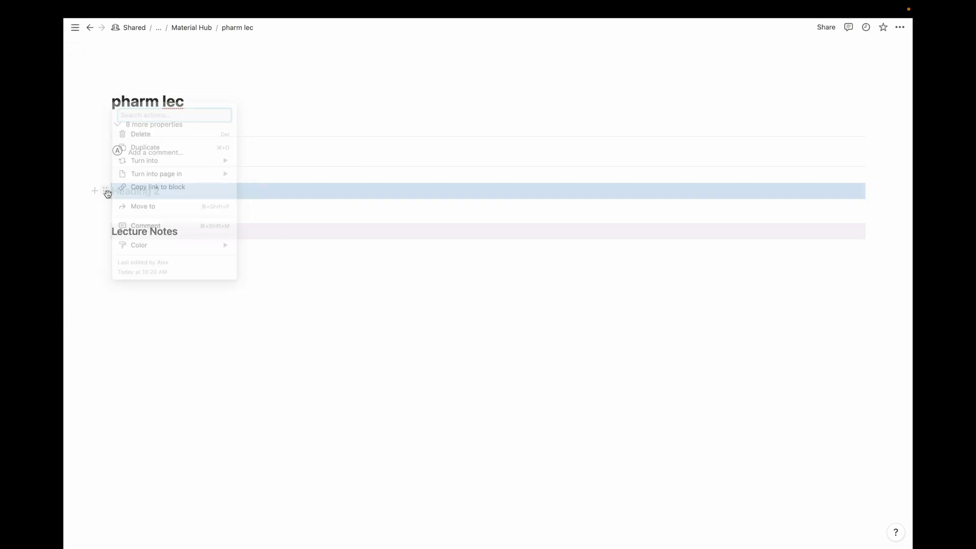
left_click(106, 191)
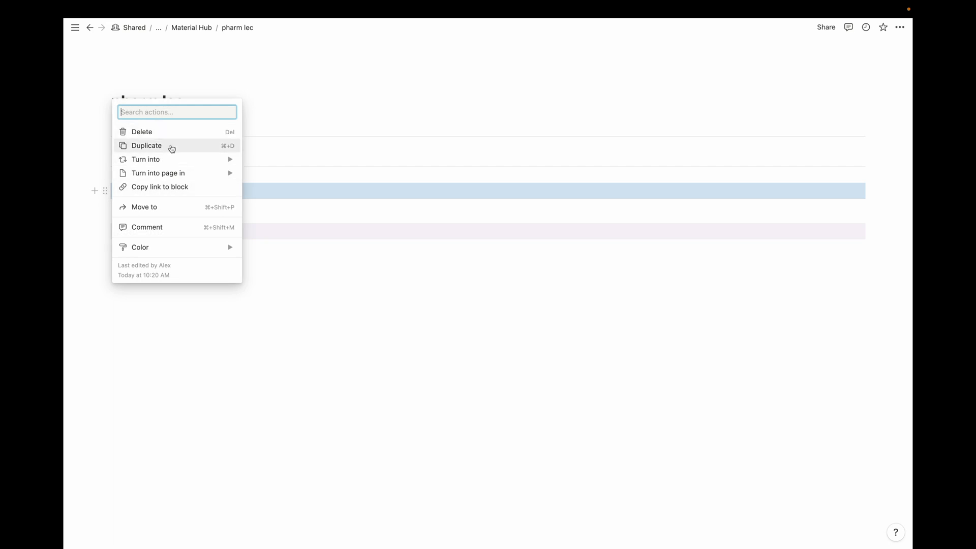
mouse_move(188, 161)
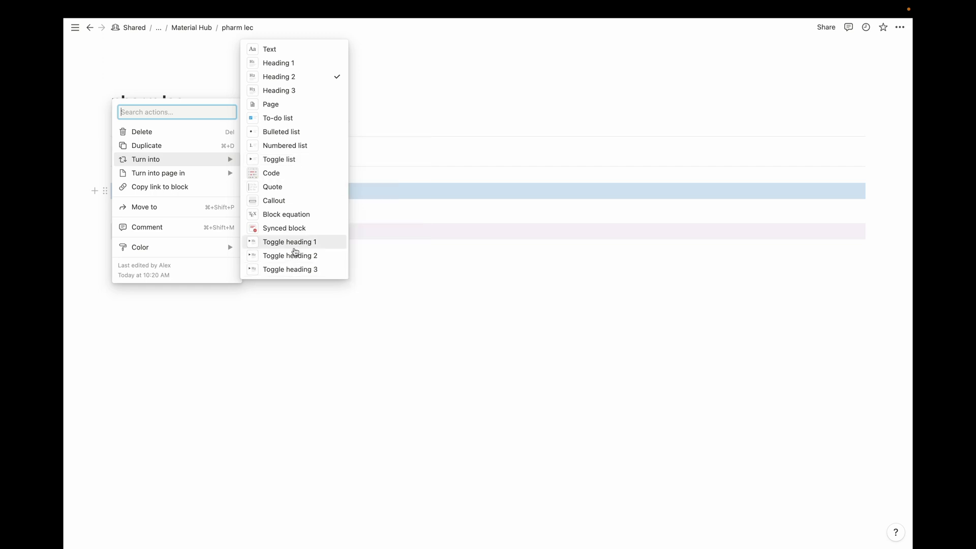
left_click(287, 160)
Step: Fill the toggle with the question "sjdflakfj;al?" and the answer "skldfjalkjfa", and collapse and expand it to demonstrate hiding the answer
left_click(139, 184)
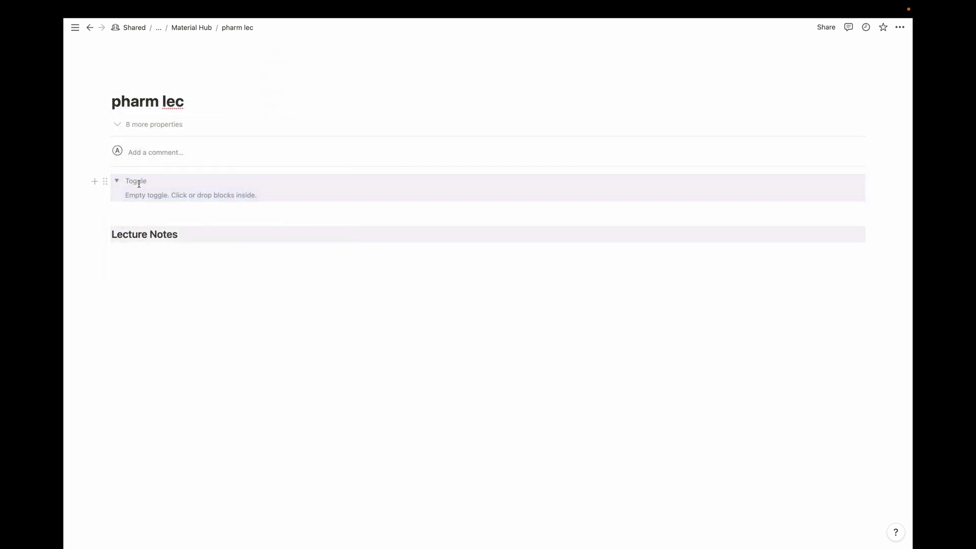
type("sjdflakfj;al?")
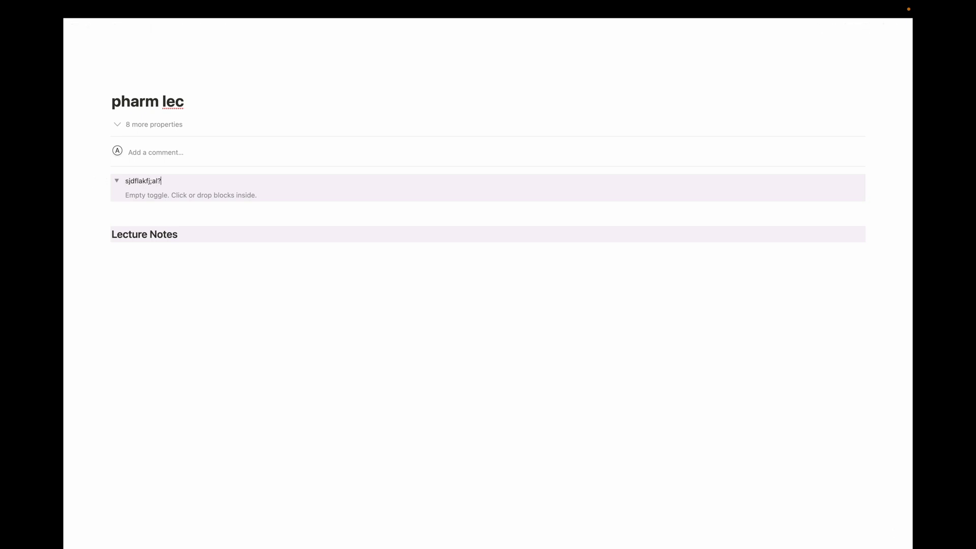
key("Return")
type("skldfjalkjfa")
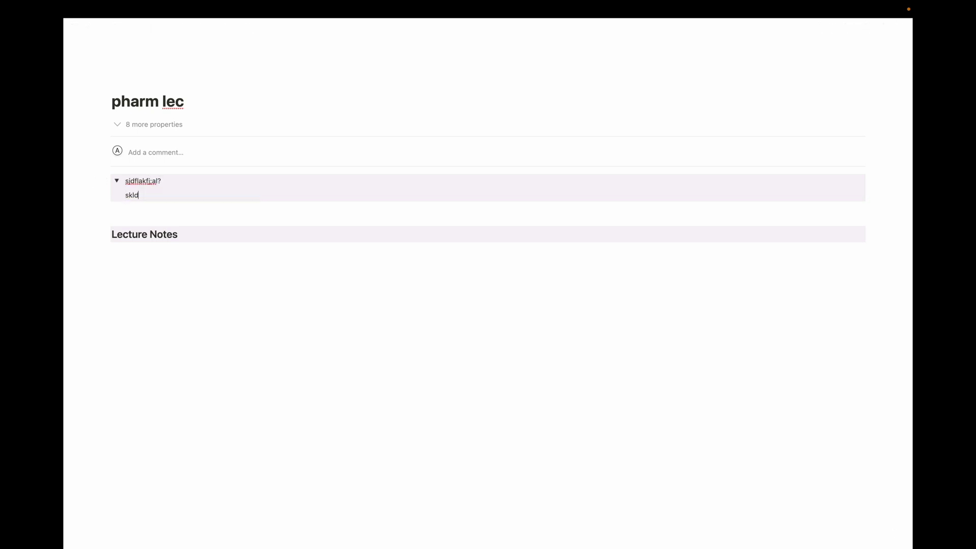
left_click(115, 182)
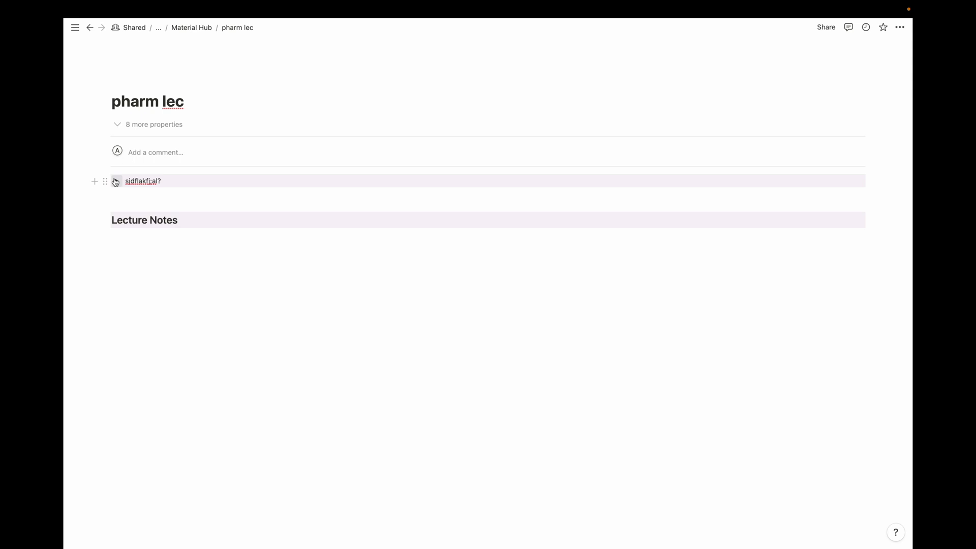
left_click(116, 181)
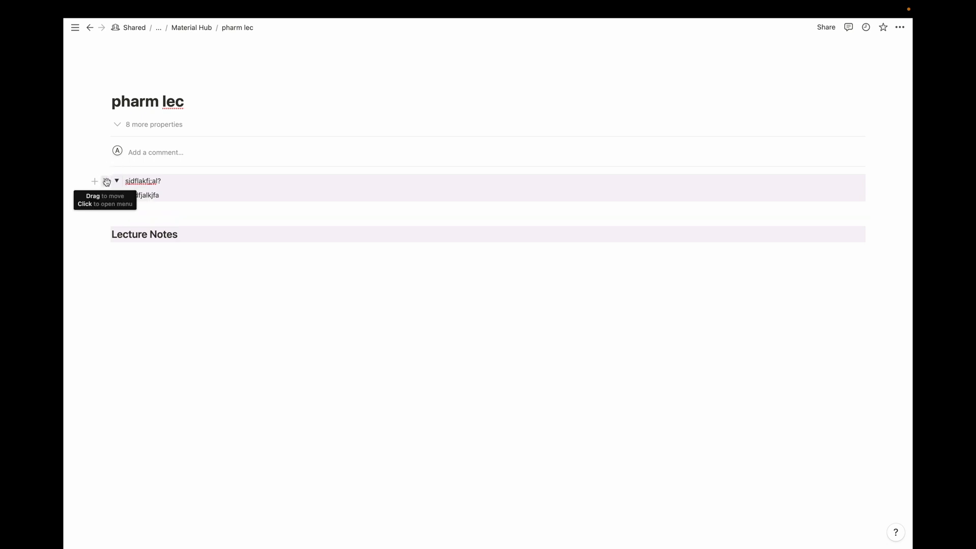
Step: Delete the toggle block and the blank line above the Lecture Notes heading
left_click(104, 182)
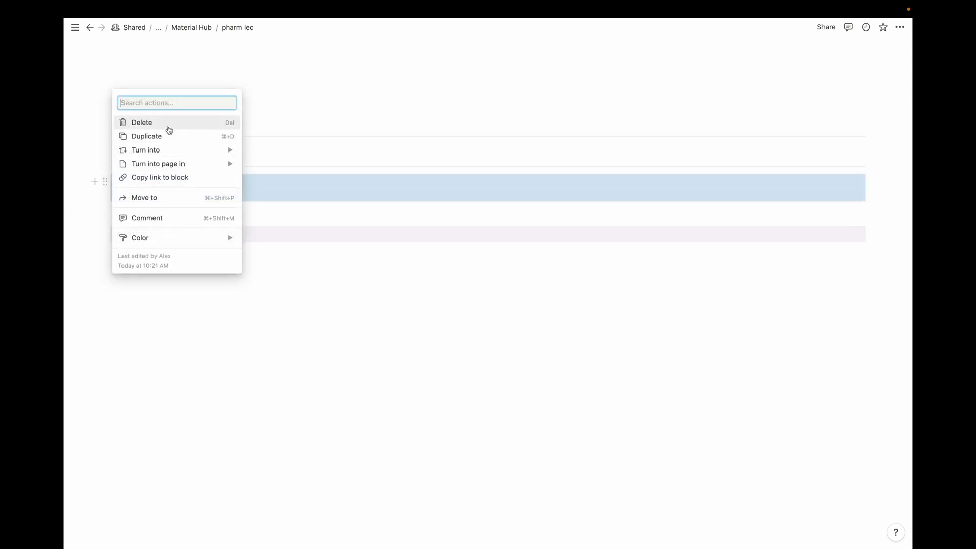
left_click(170, 127)
left_click(170, 181)
key("BackSpace")
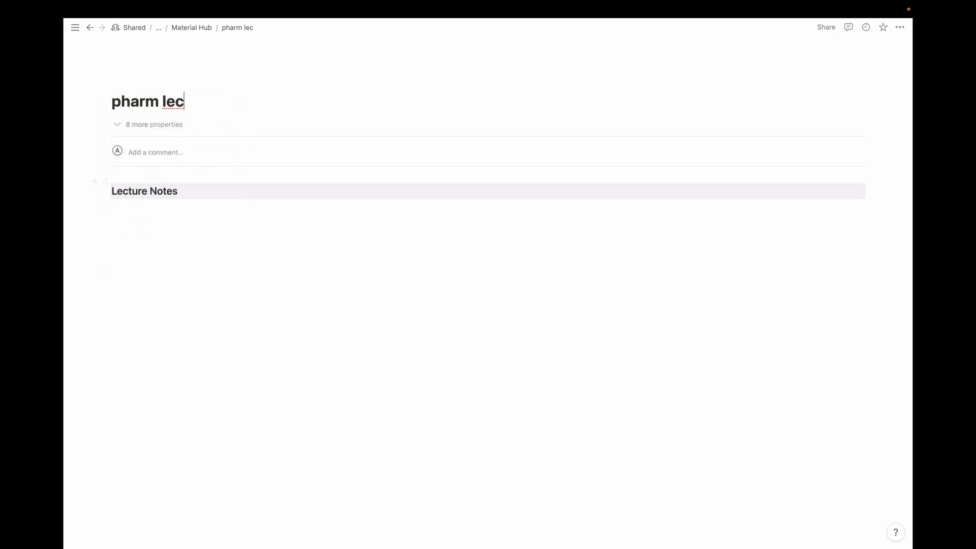
Step: Enter "fdkljgal;kfj" and "asfdj'afj" as two separate lines under Lecture Notes and format both as bullets
left_click(176, 231)
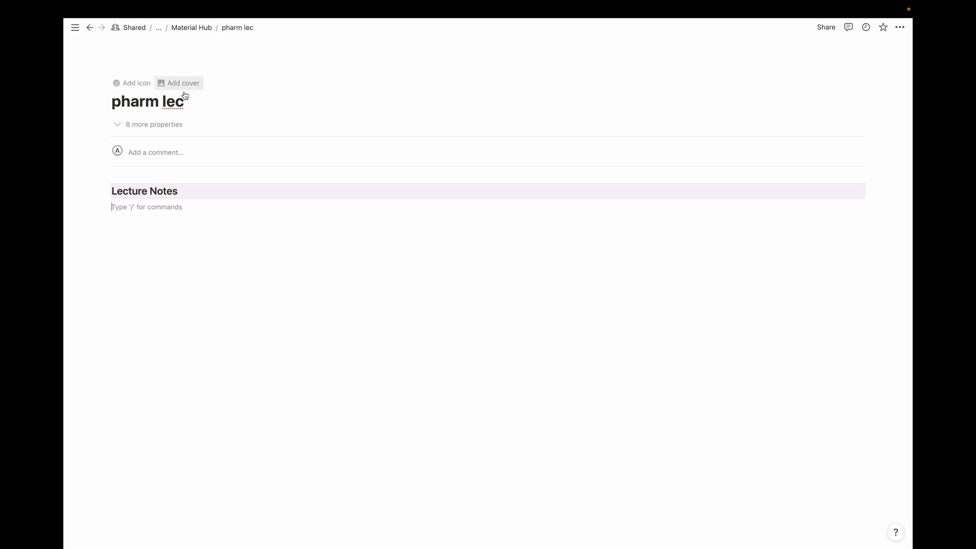
type("fdkljg")
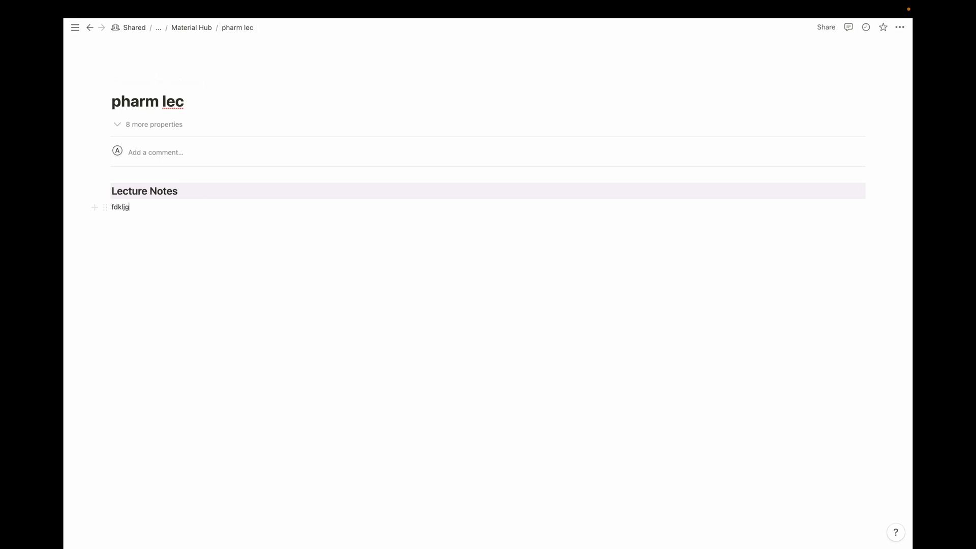
type("al;kfj")
key("Return")
type("asfdj'afj")
key("Return")
key("BackSpace")
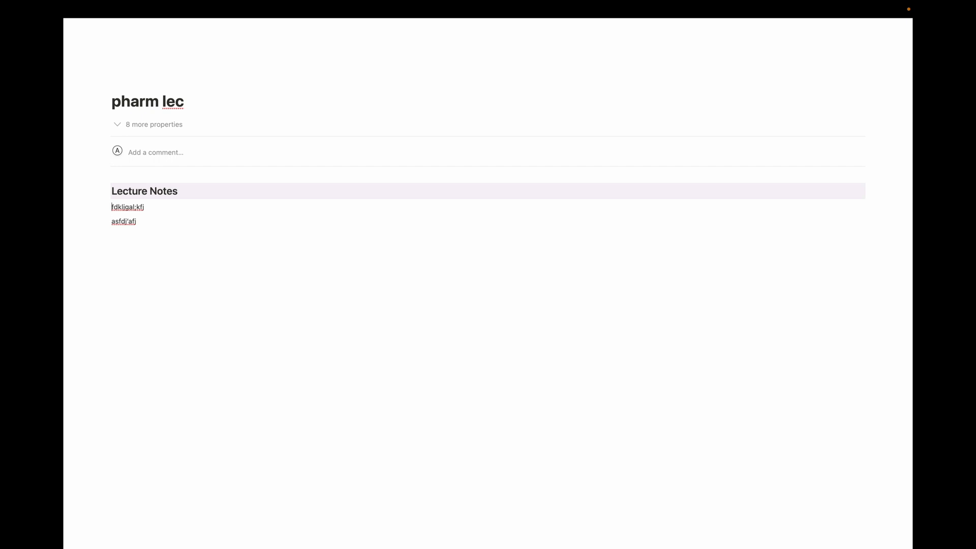
type("-")
key("Down")
type("-")
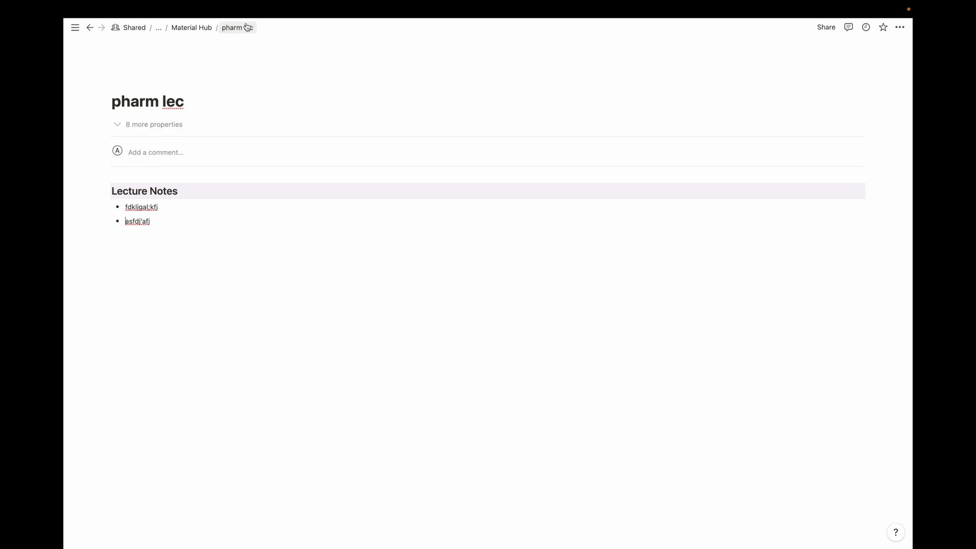
Step: Return by way of the full Material Hub page to the Material Hub section of the CHA/PA (Template) page
left_click(199, 30)
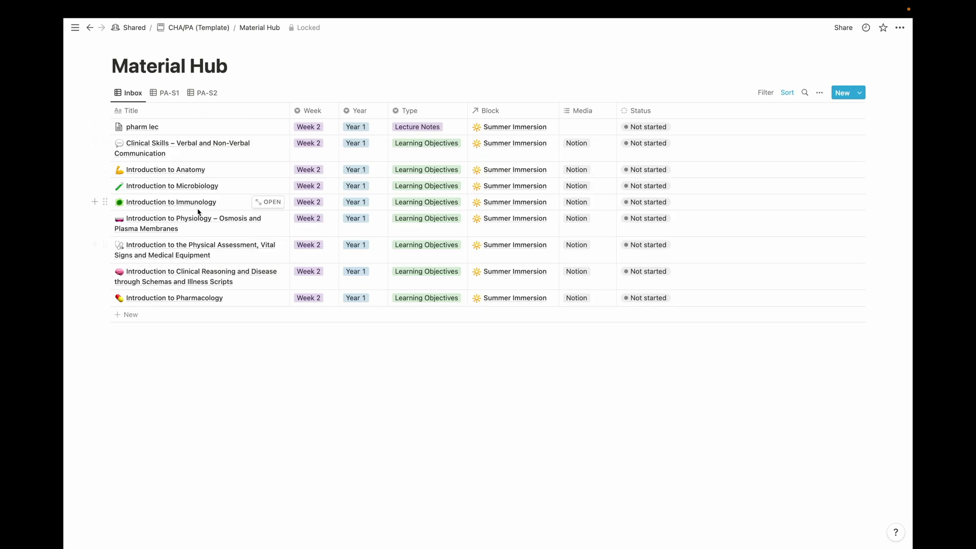
left_click(177, 34)
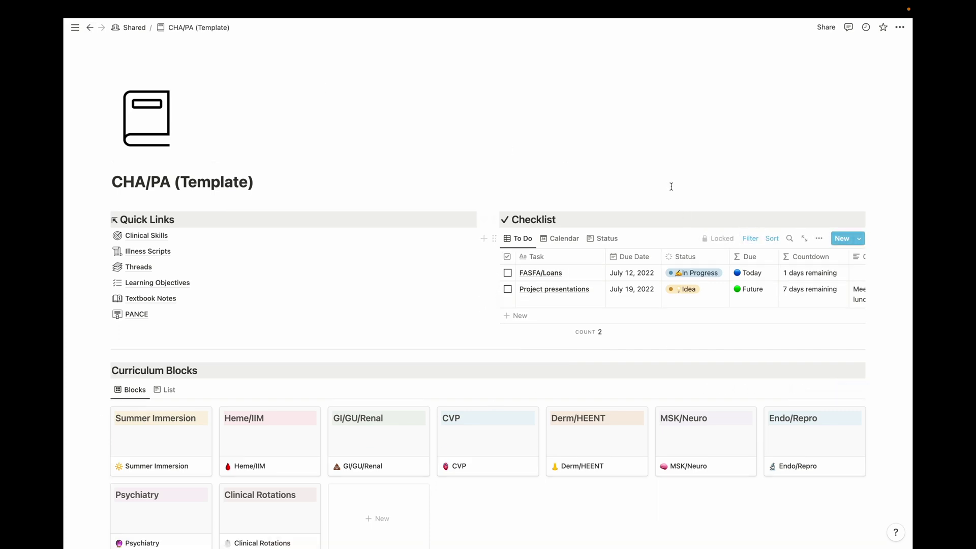
scroll(670, 188, "down", 5)
scroll(670, 188, "down", 4)
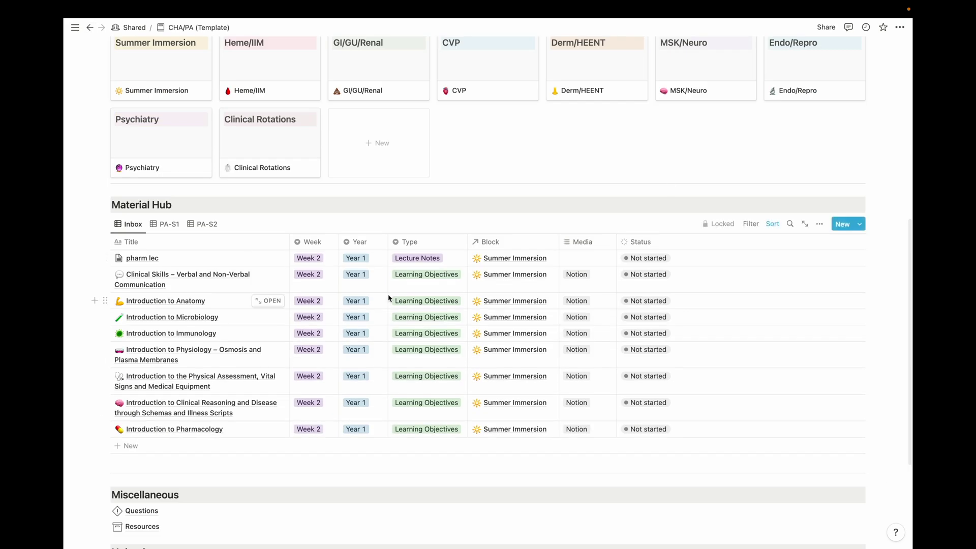
scroll(418, 286, "down", 1)
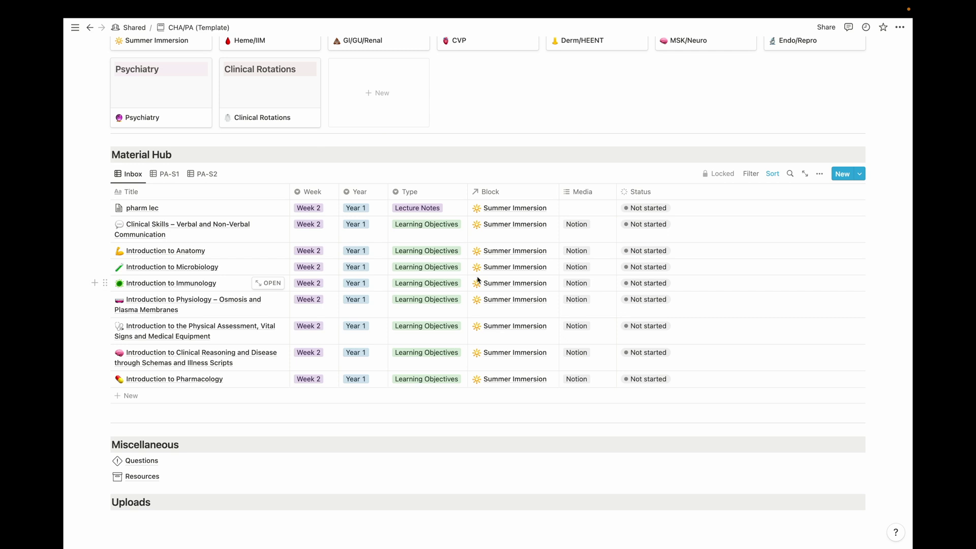
Step: Look through the PA-S1 and PA-S2 views of the Material Hub and return to its Inbox view
left_click(170, 174)
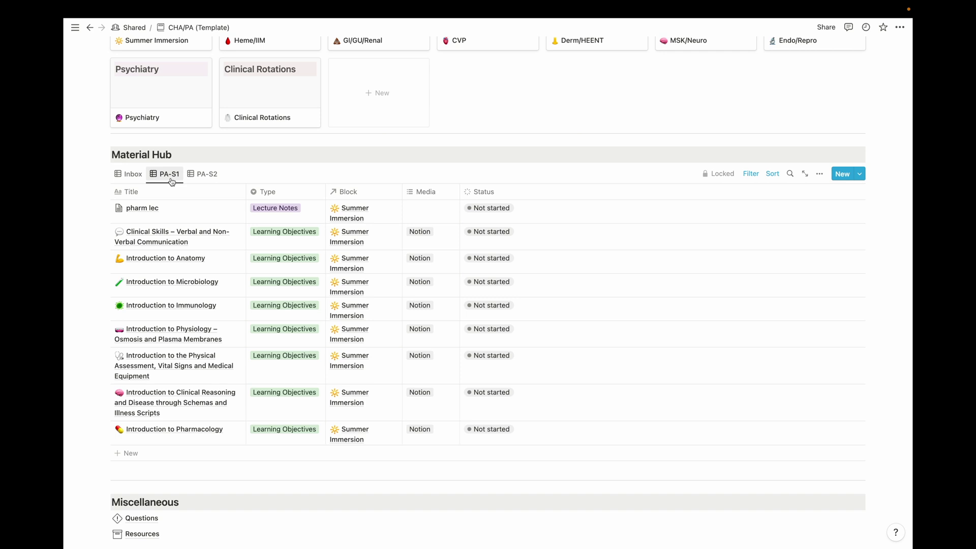
left_click(197, 175)
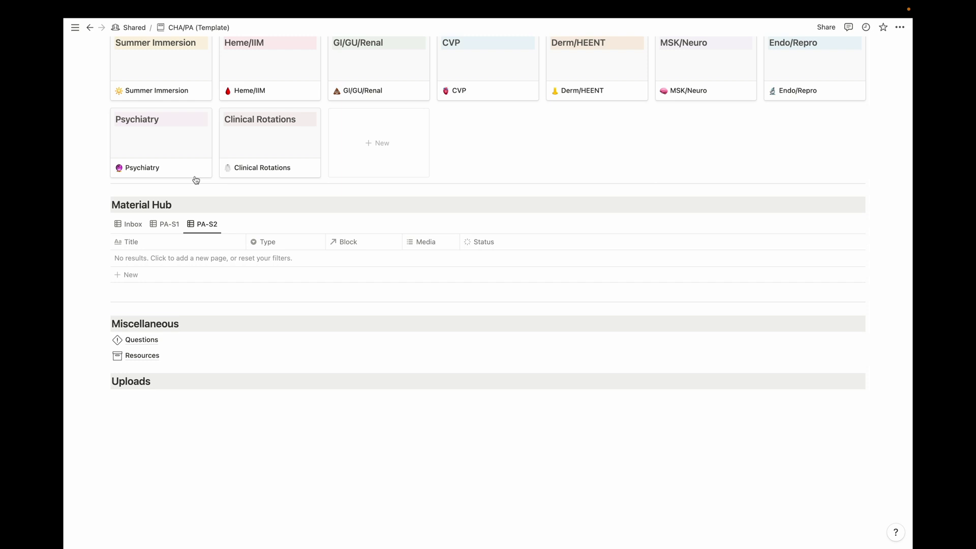
left_click(158, 232)
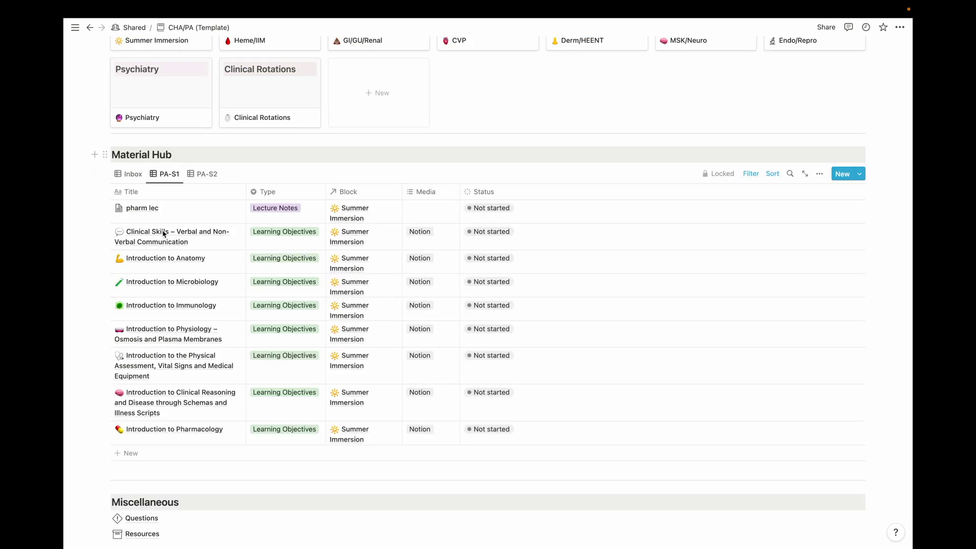
left_click(133, 176)
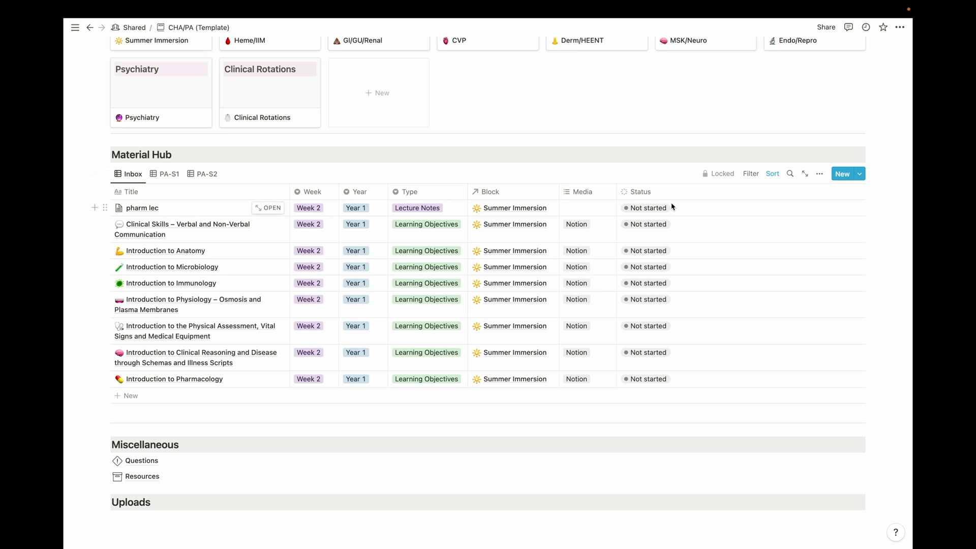
Step: Preview the "pharm lec" entry from the Inbox view to review its lecture notes, and close the preview
left_click(265, 210)
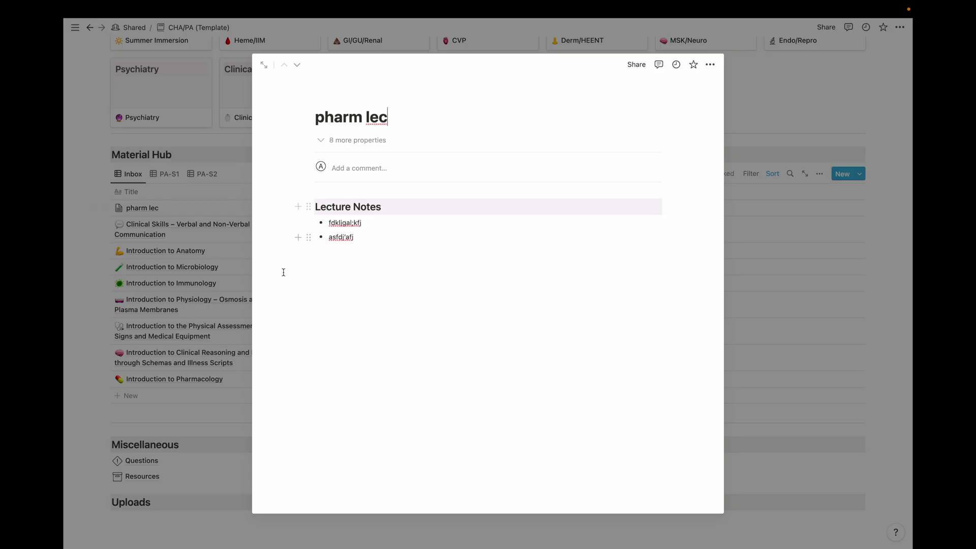
left_click(387, 268)
left_click(146, 257)
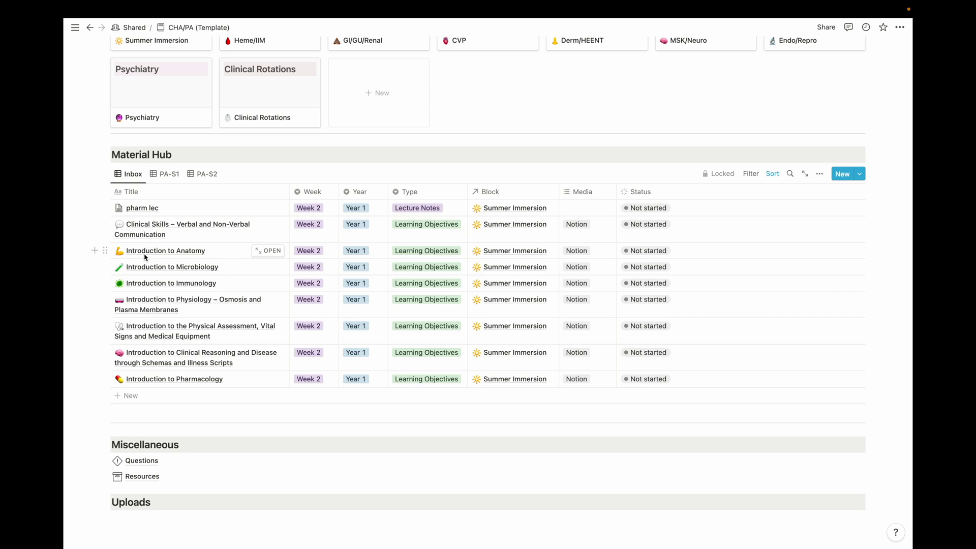
Step: Show the sort and filter settings of the Checklist's To Do view, review them, and hide them again
scroll(872, 156, "up", 1)
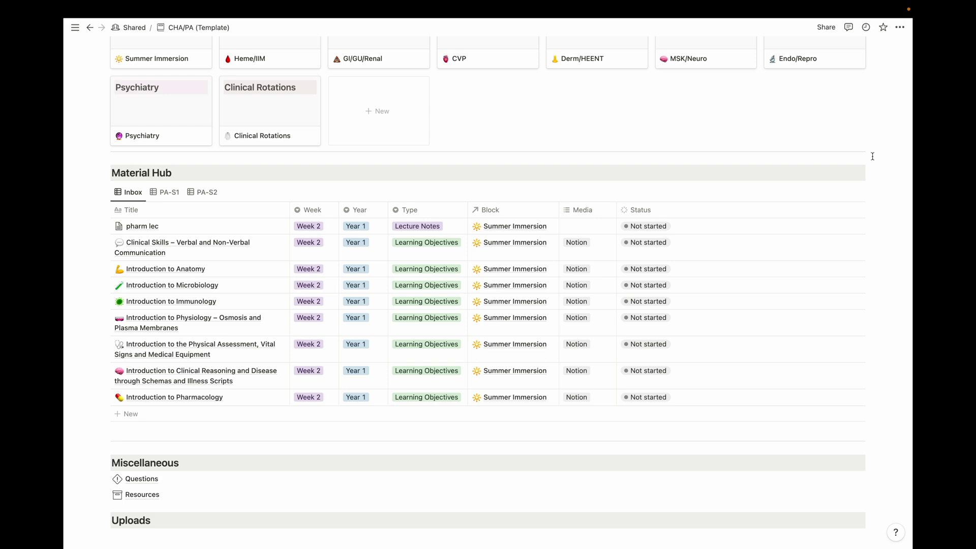
scroll(871, 156, "up", 10)
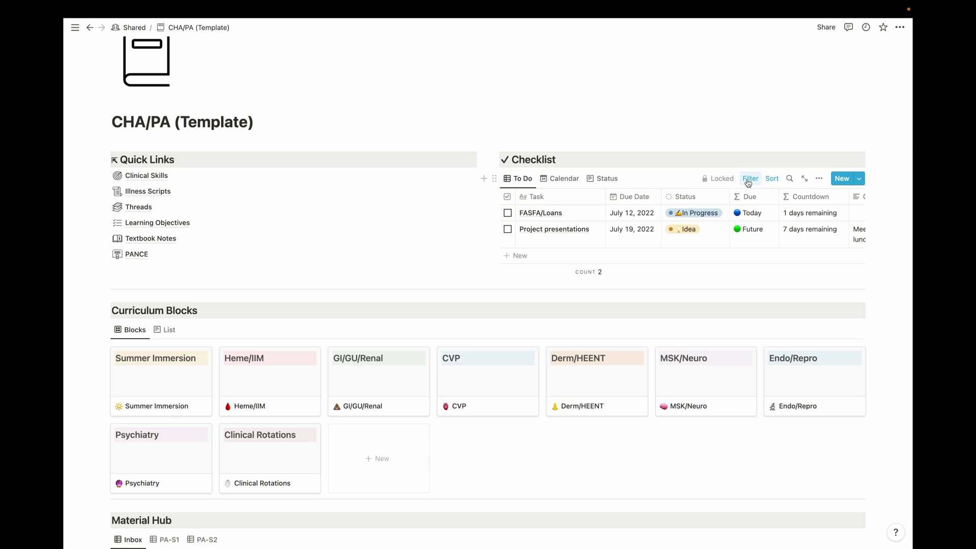
left_click(748, 179)
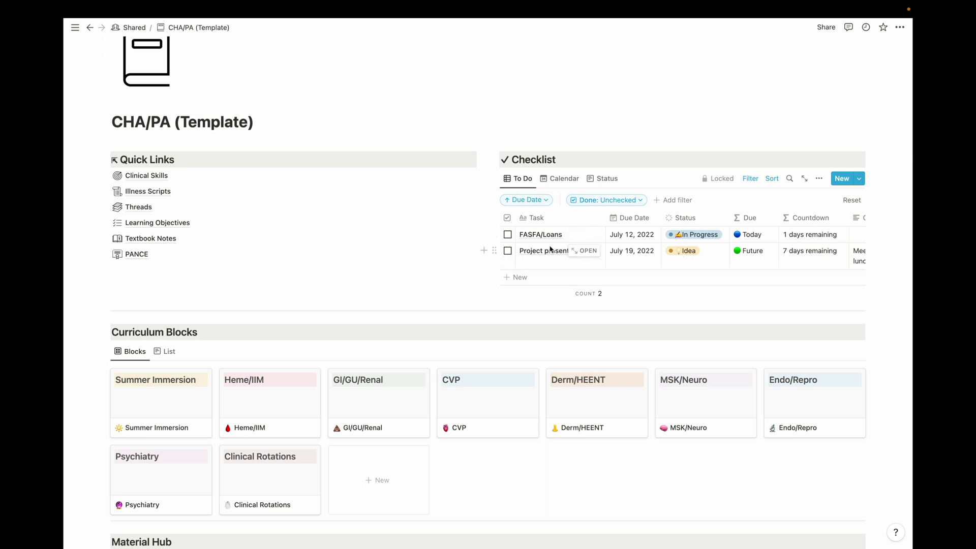
scroll(553, 249, "up", 1)
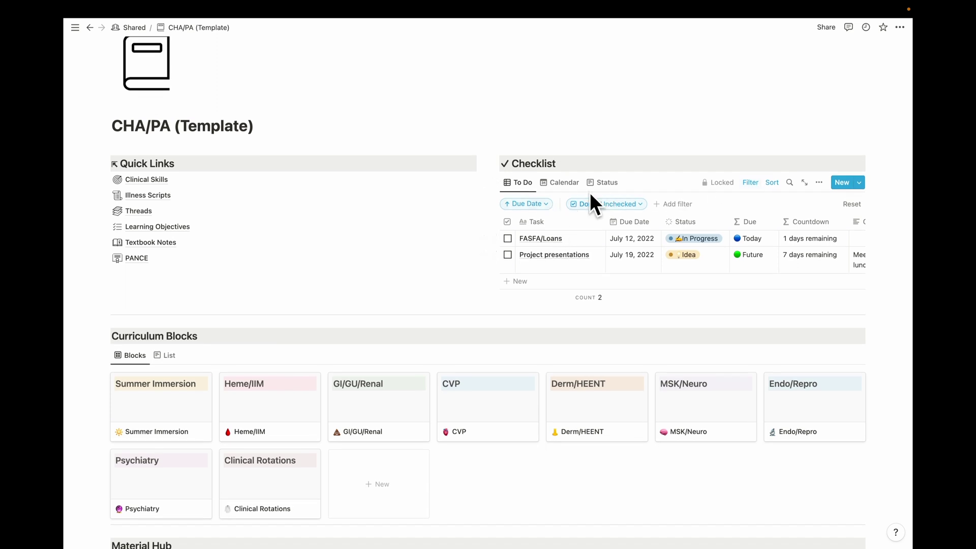
left_click(752, 188)
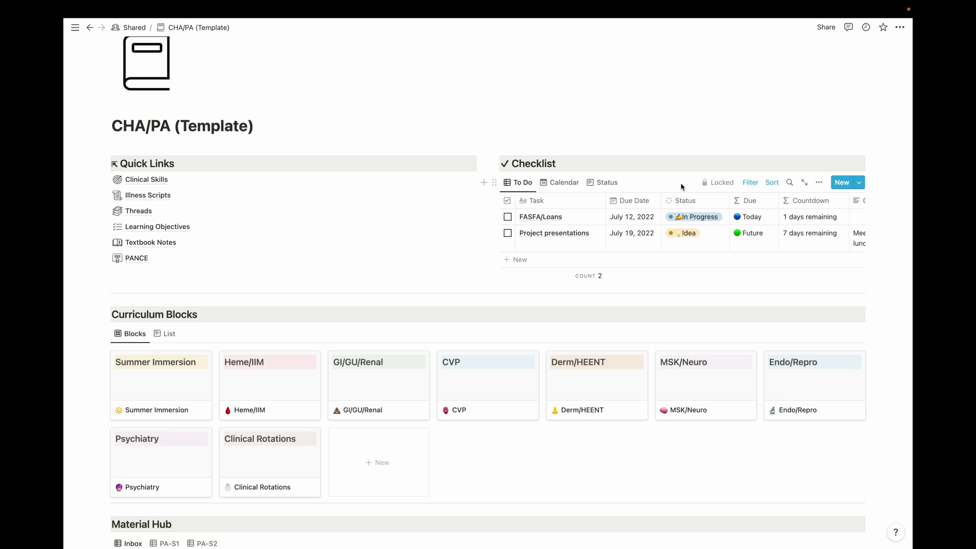
Step: View the Checklist database as a full page with its filter settings hidden, and return to the CHA/PA (Template) page
left_click(806, 184)
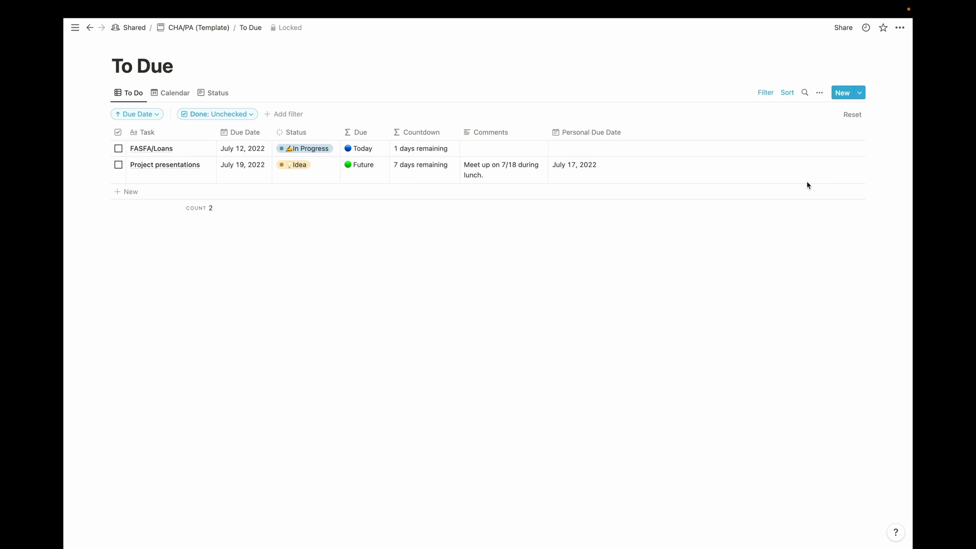
left_click(765, 93)
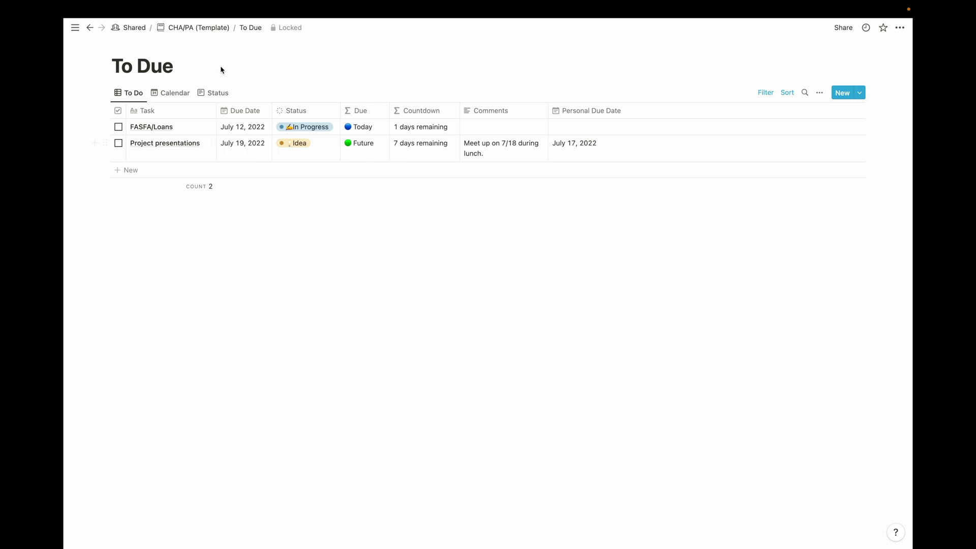
left_click(200, 28)
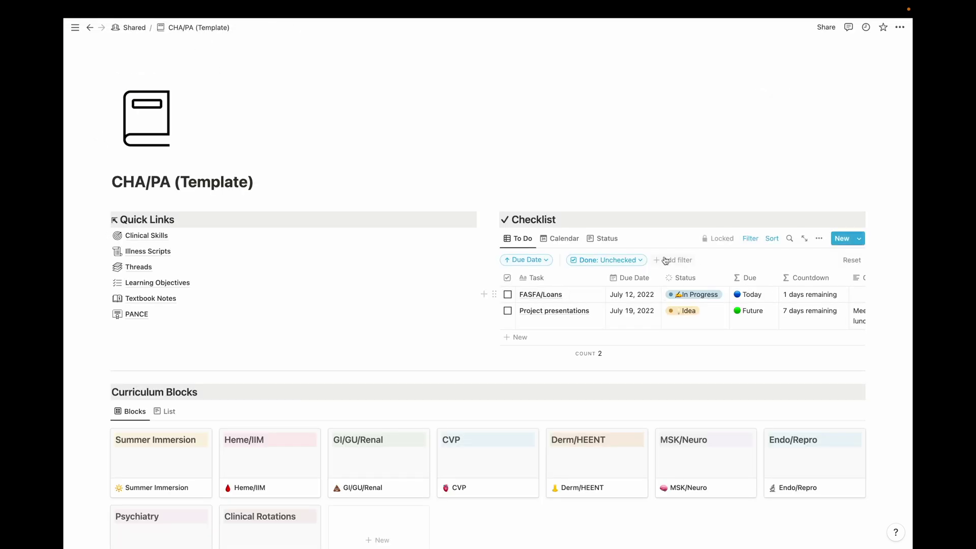
Step: Look through the Checklist's Calendar and Status views on the CHA/PA (Template) page, and return to its To Do view
left_click(577, 245)
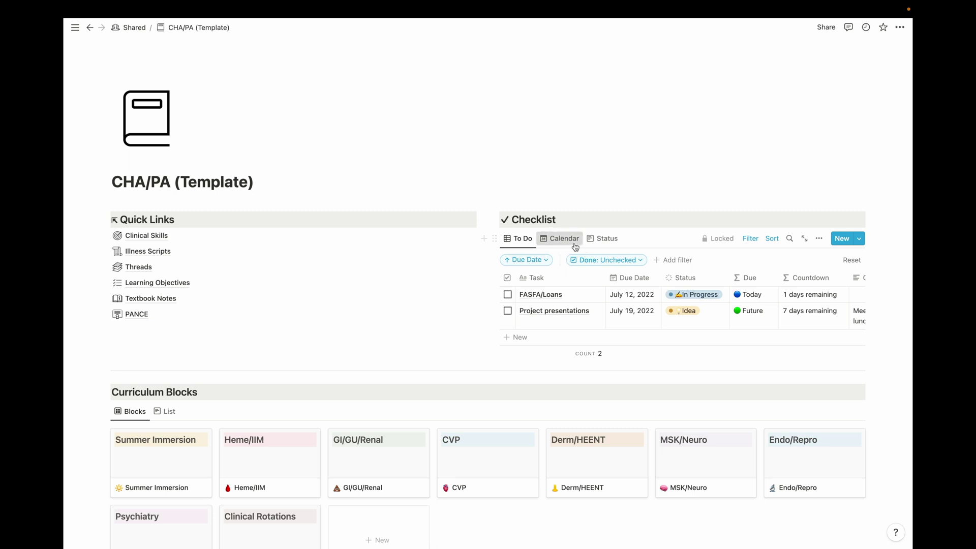
scroll(575, 248, "down", 2)
scroll(575, 247, "up", 1)
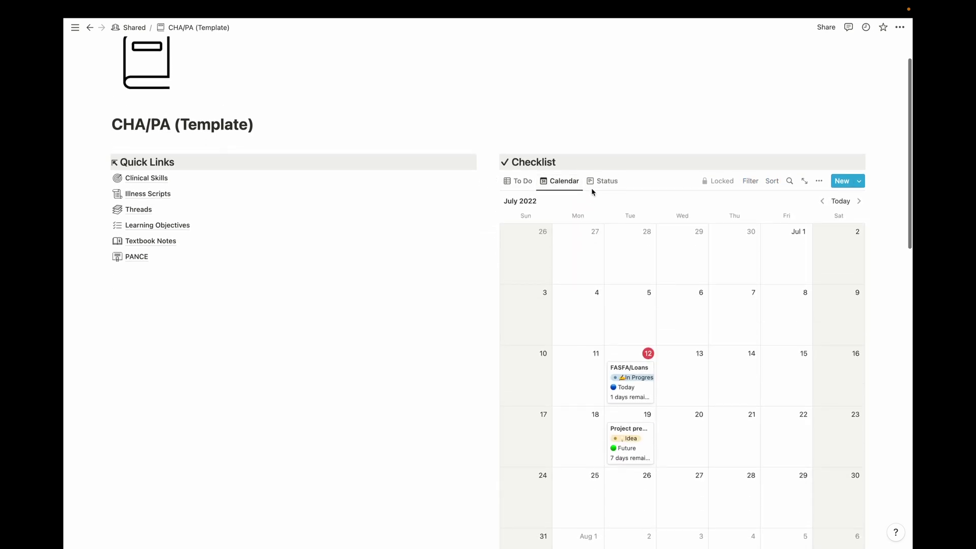
left_click(603, 181)
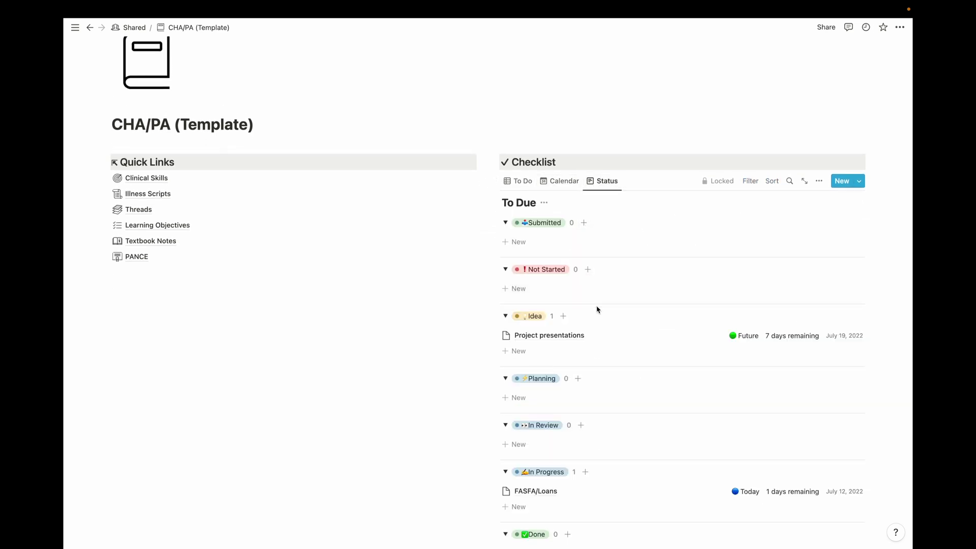
left_click(519, 187)
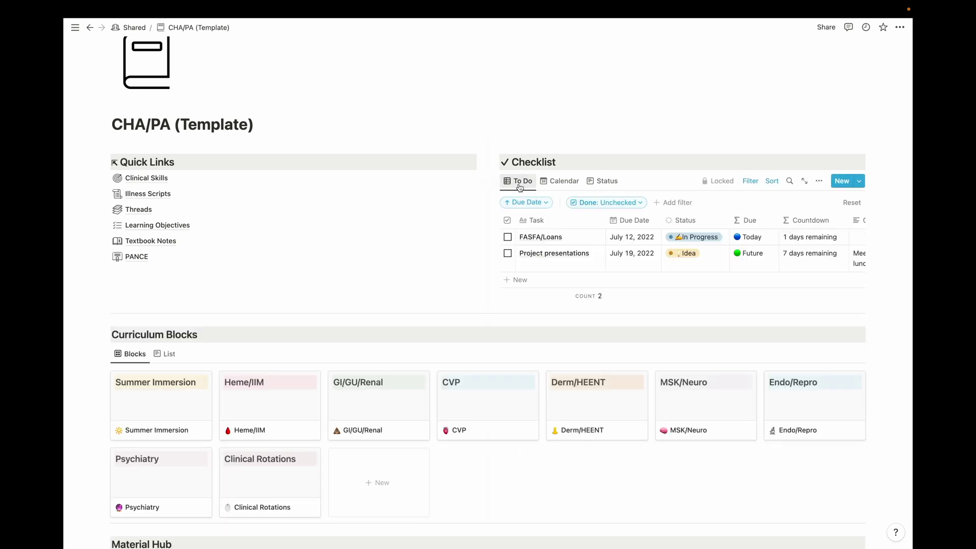
Step: View the template's Checklist as a full page, look through its Calendar and Status views, and return to To Do
left_click(803, 182)
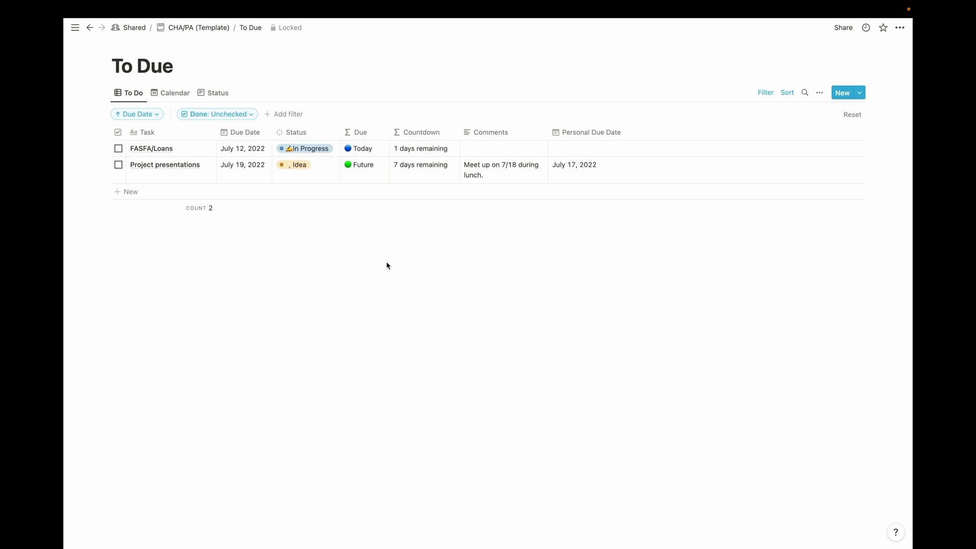
left_click(172, 93)
scroll(414, 315, "down", 3)
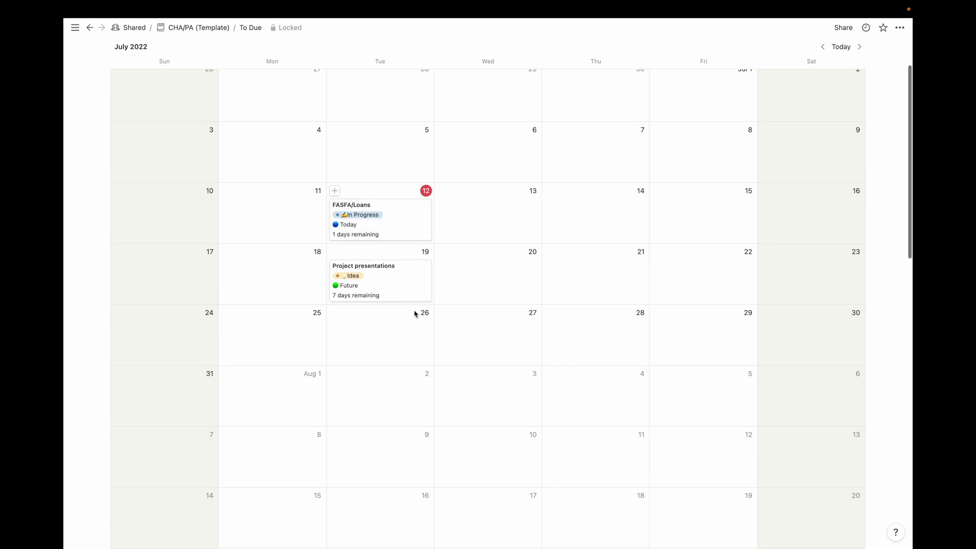
scroll(437, 321, "up", 3)
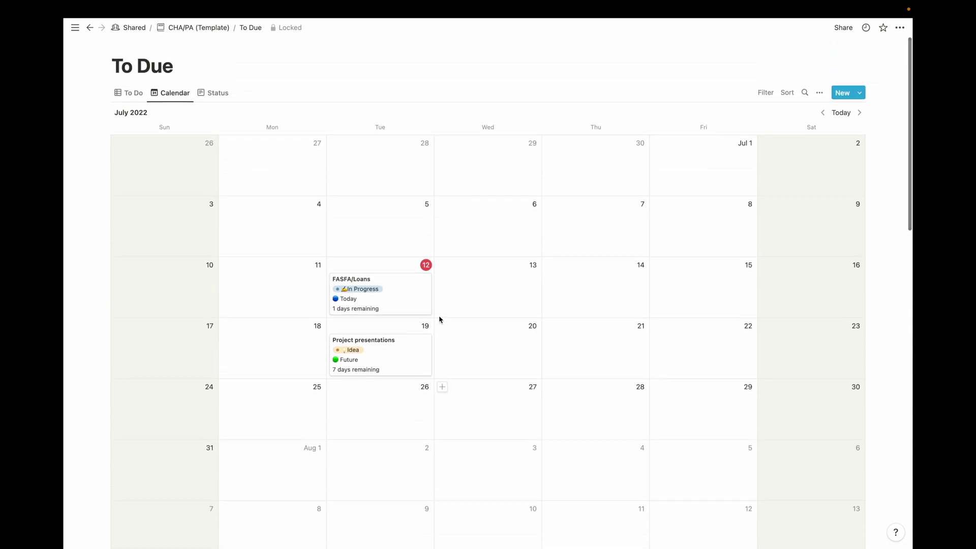
left_click(212, 93)
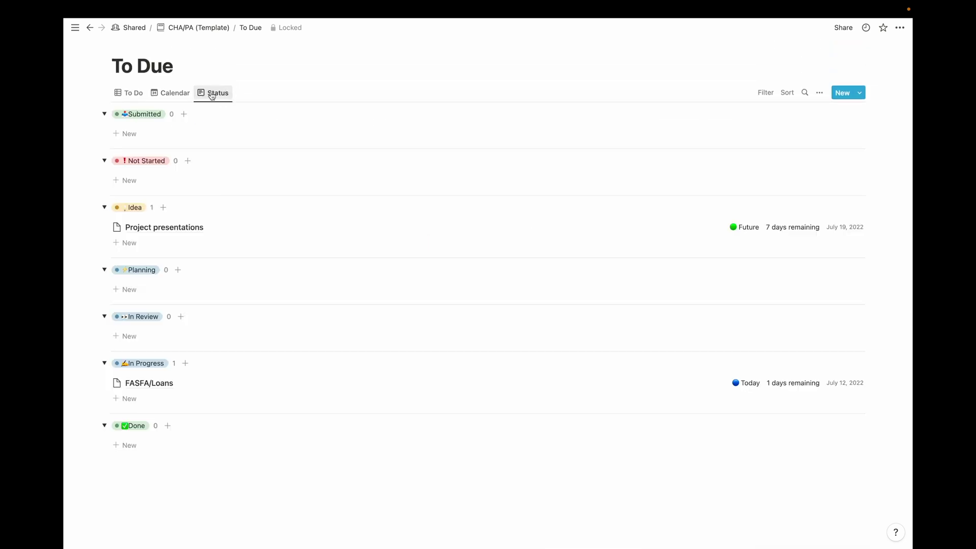
left_click(129, 93)
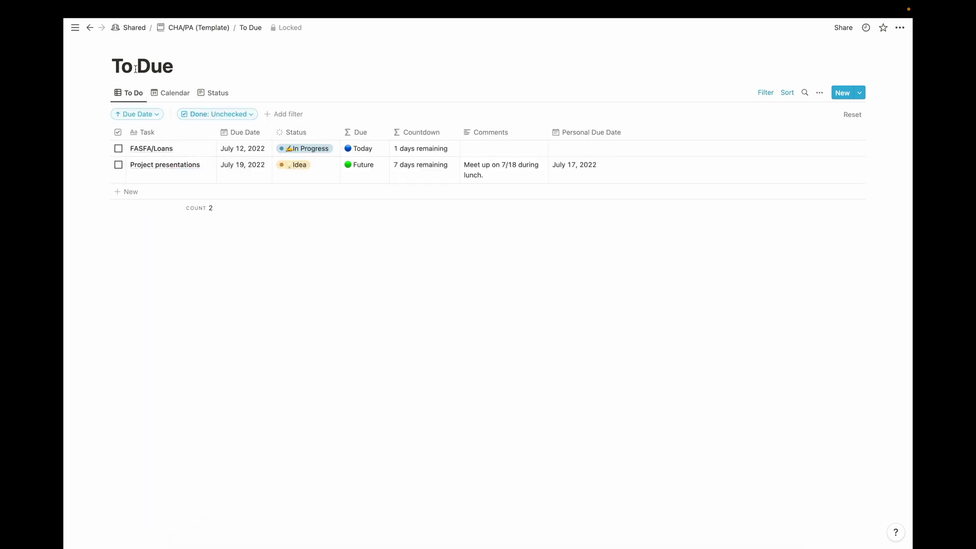
Step: Open the private CHA/PA page's Checklist as a full page with the sidebar hidden and its filter settings shown
key("super+backslash")
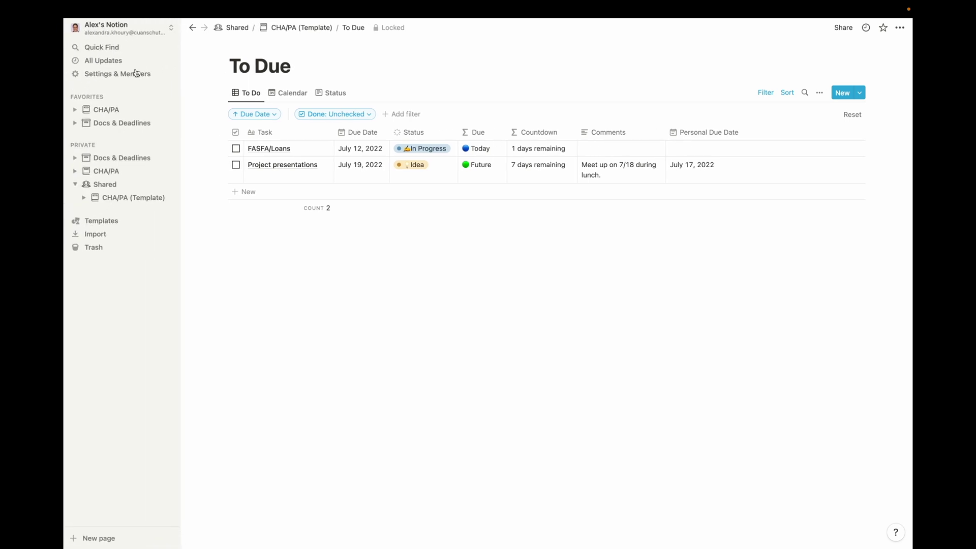
left_click(119, 172)
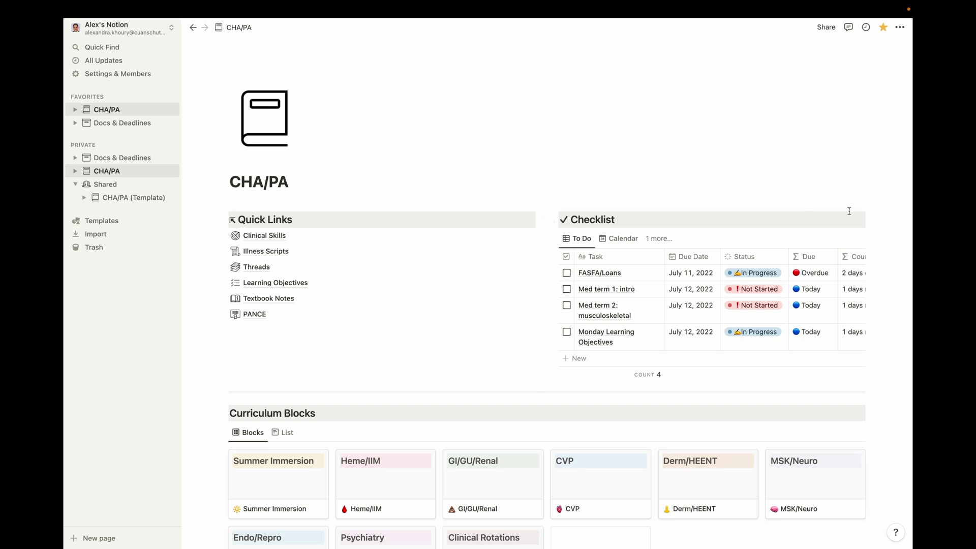
left_click(804, 239)
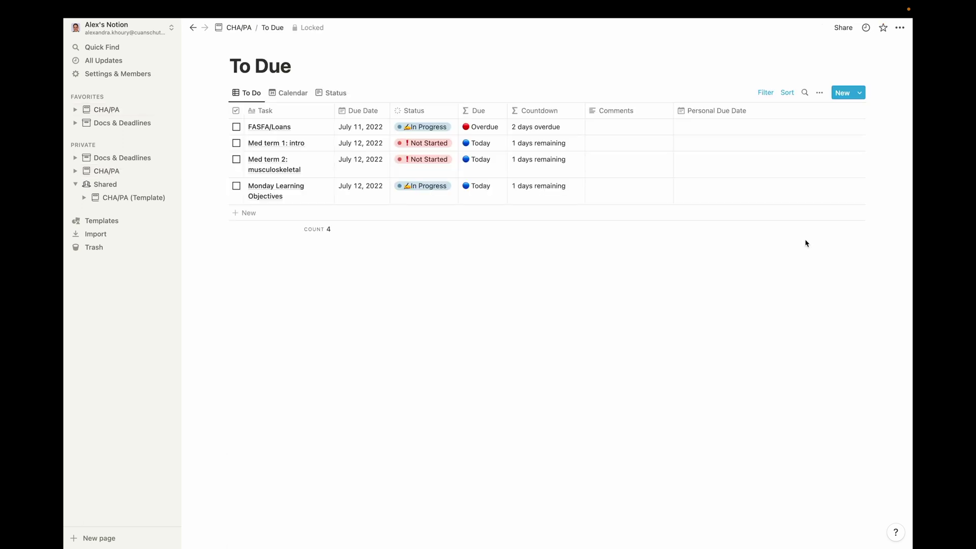
key("super+backslash")
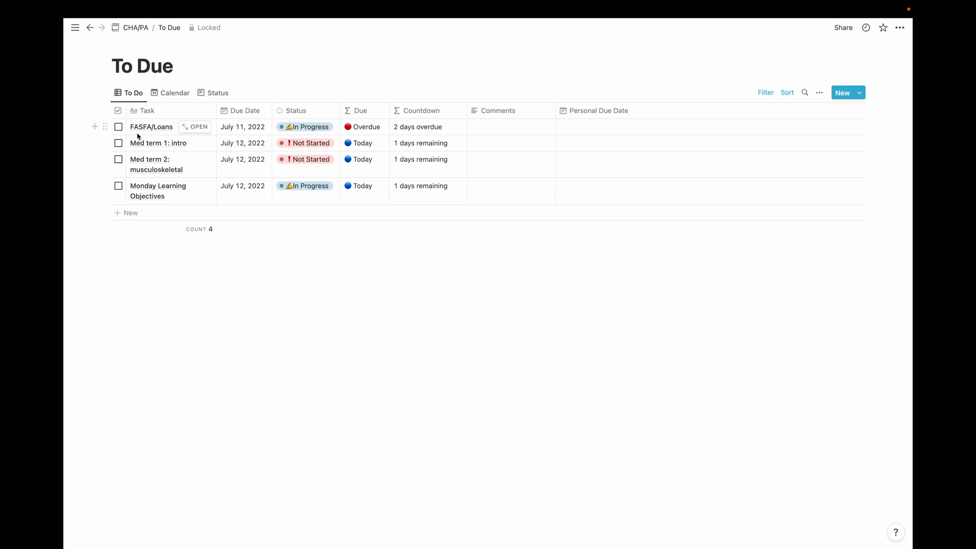
left_click(766, 93)
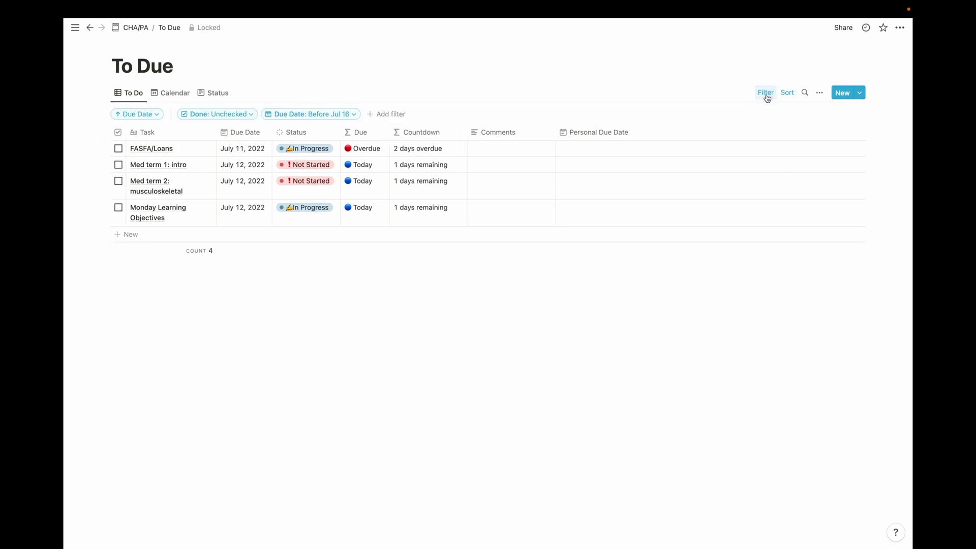
Step: Set the To Do view's Due Date filter to before July 31, 2022
left_click(350, 115)
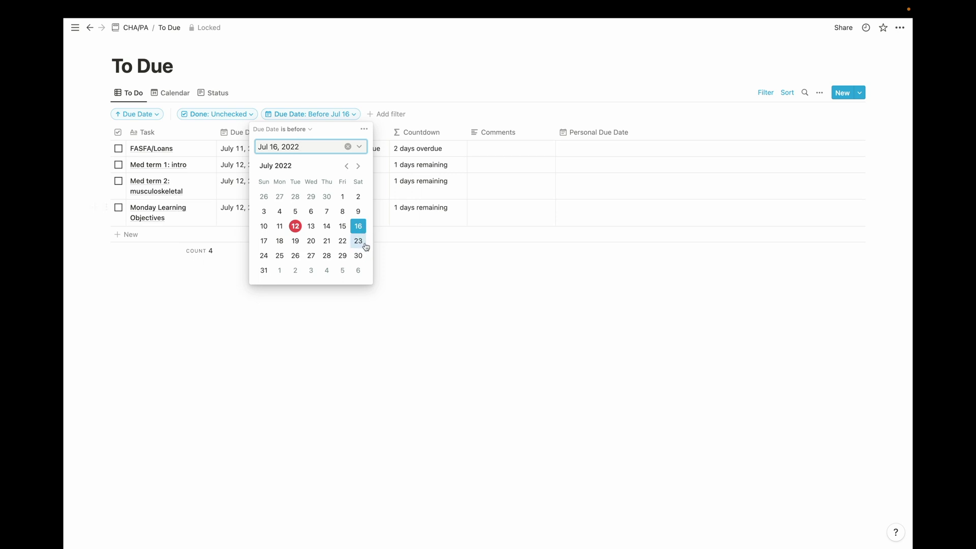
left_click(264, 270)
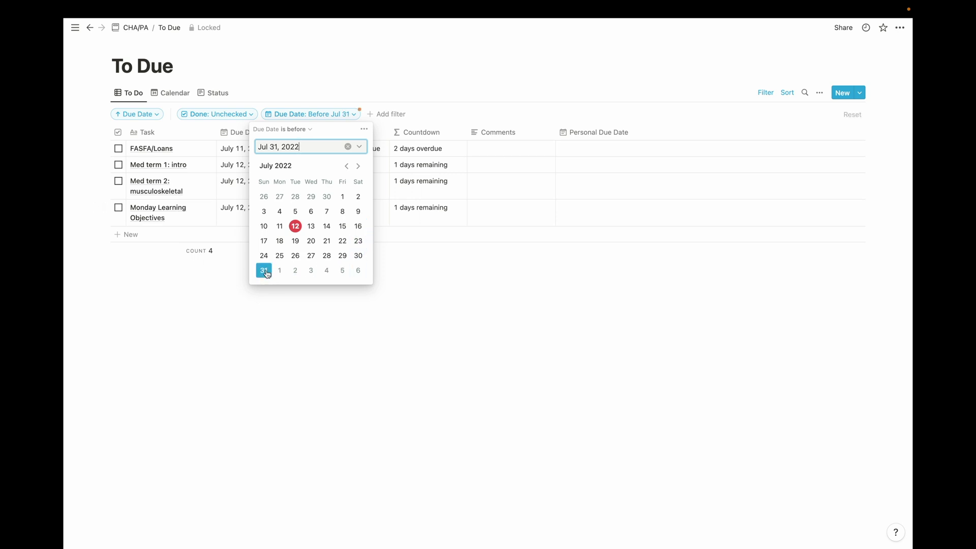
left_click(624, 333)
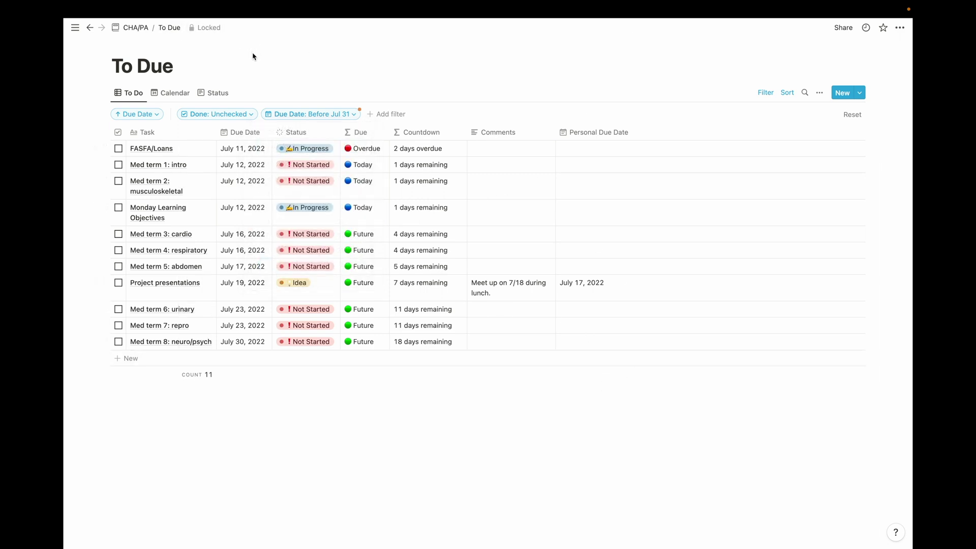
Step: View the filtered Checklist on the CHA/PA page, reopen it as a full page, and review its Due Date filter
left_click(136, 28)
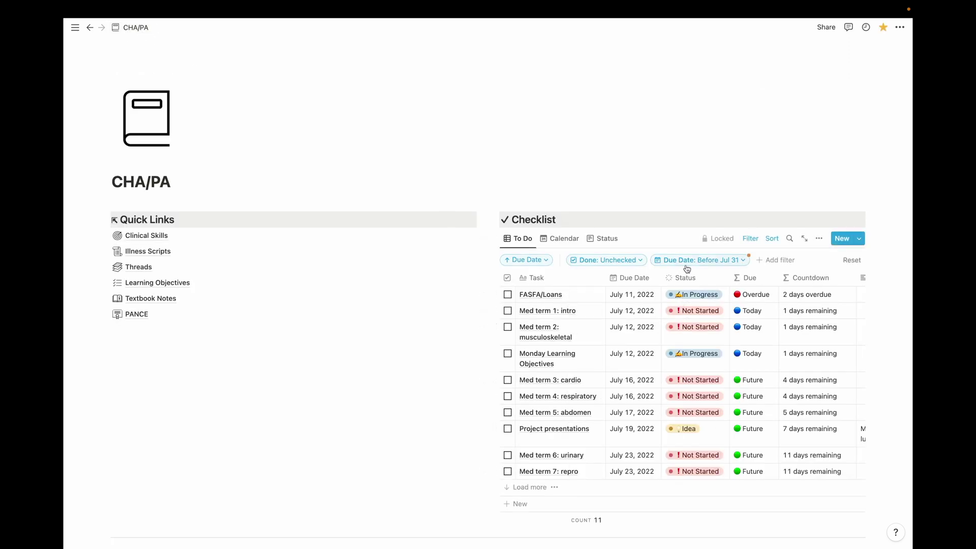
left_click(805, 239)
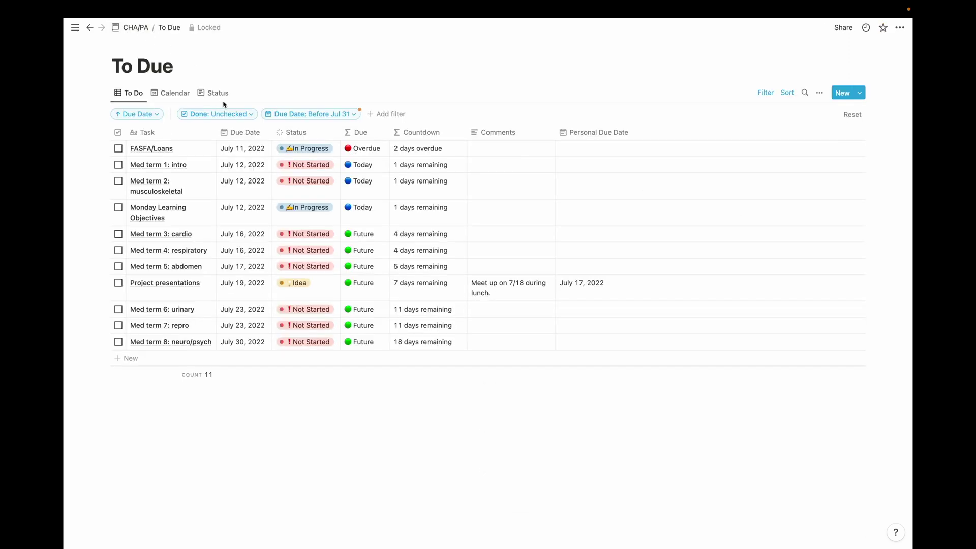
left_click(319, 115)
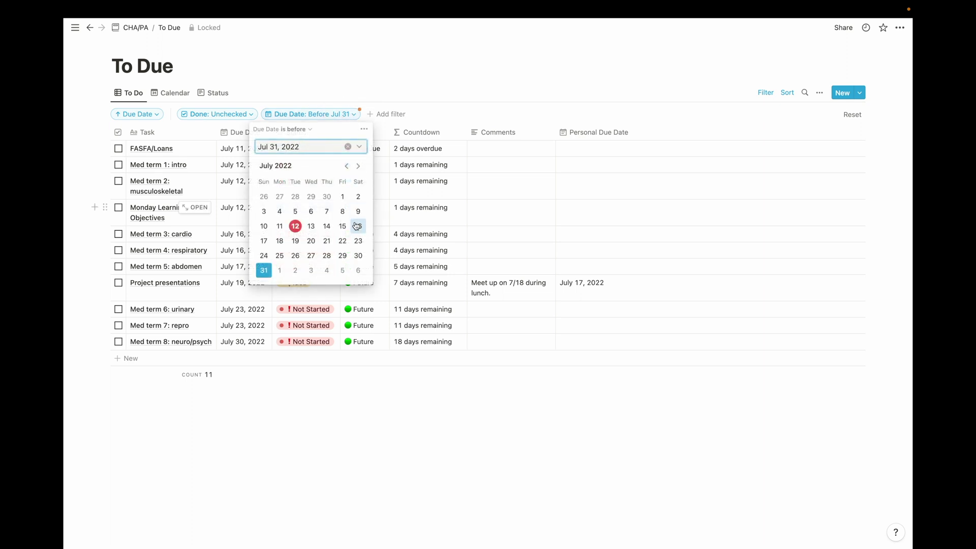
left_click(538, 54)
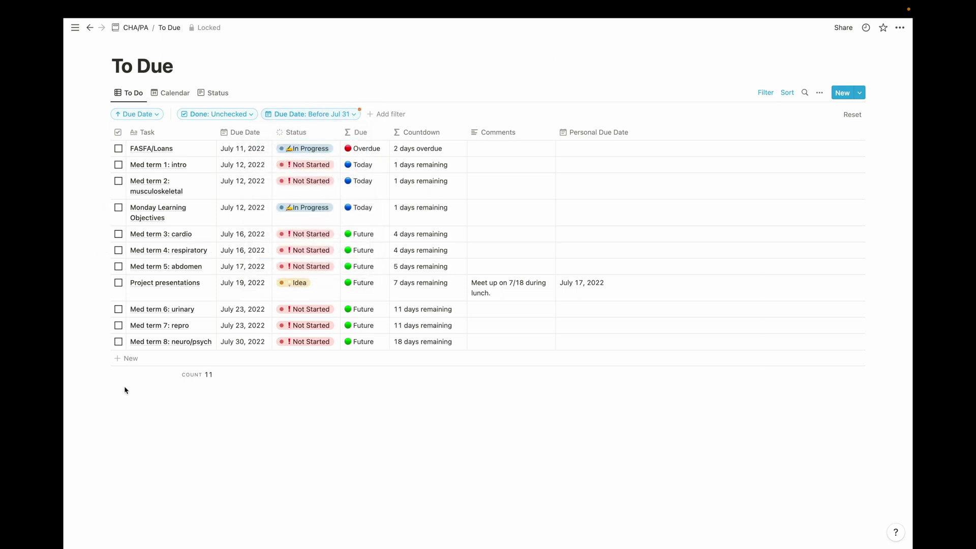
Step: Add a test task named "kskfdjalkfja;" to the To Do view
left_click(133, 359)
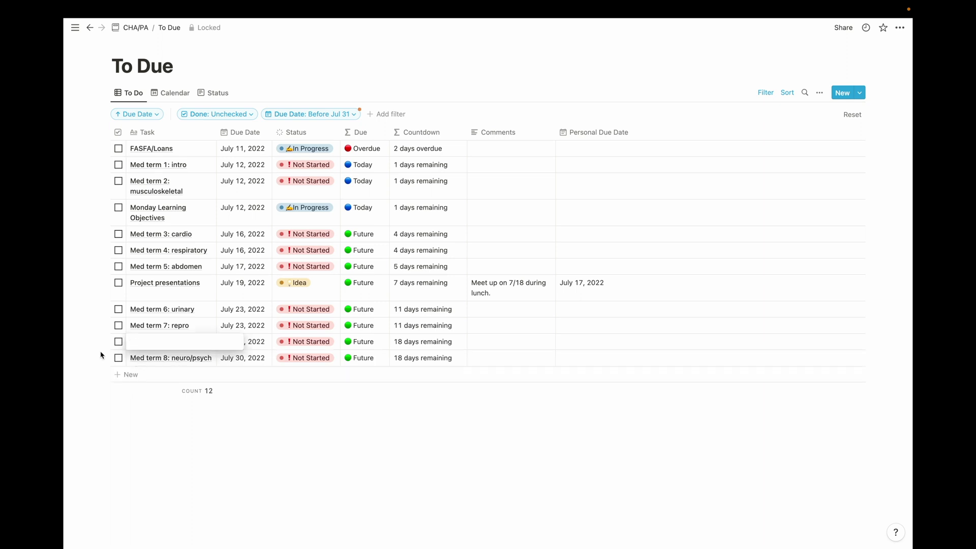
type("kskfdjalkfja;")
key("Tab")
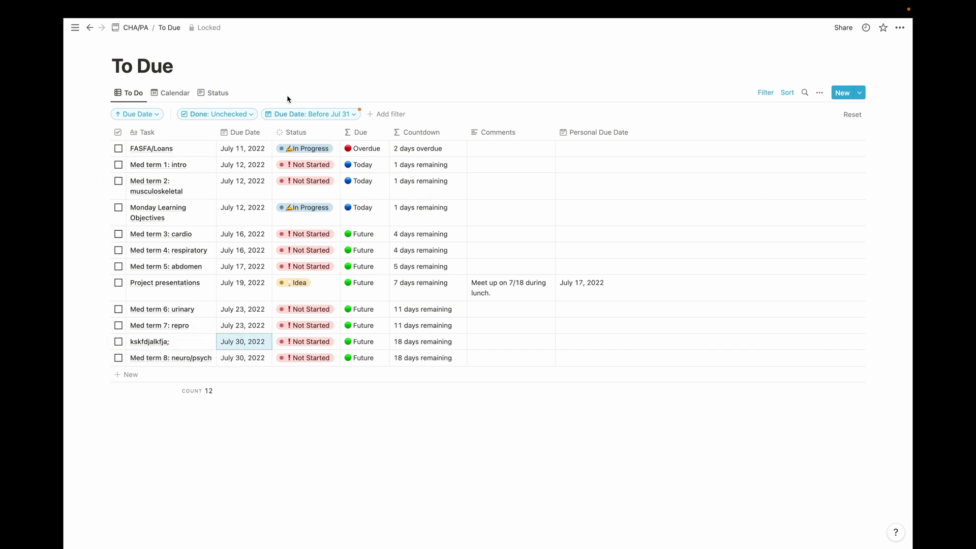
Step: Delete the Due Date filter from the To Do view
left_click(294, 113)
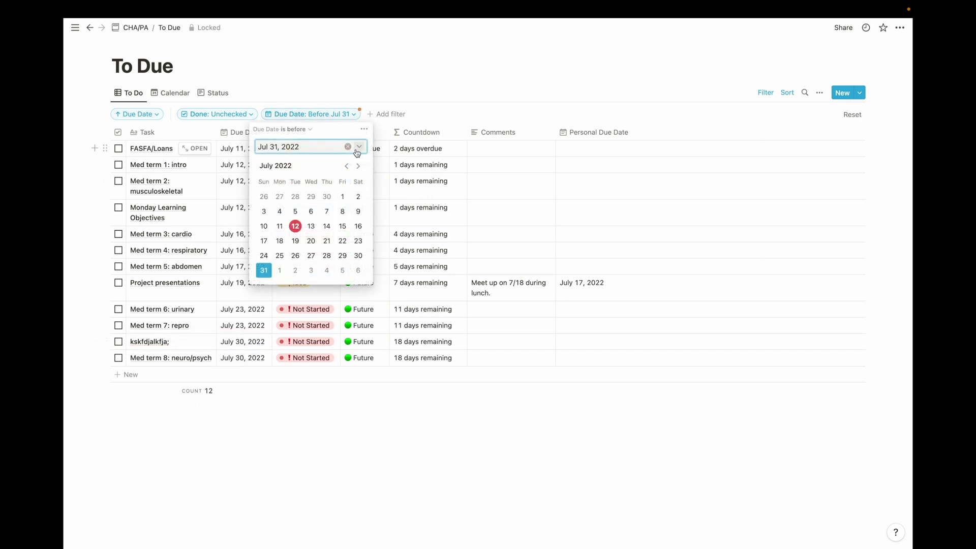
left_click(305, 130)
left_click(364, 129)
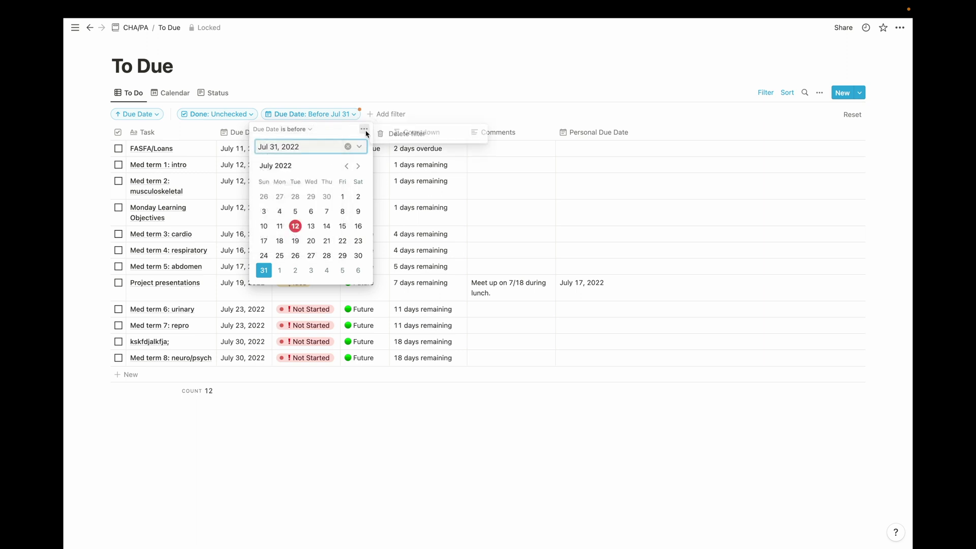
left_click(385, 139)
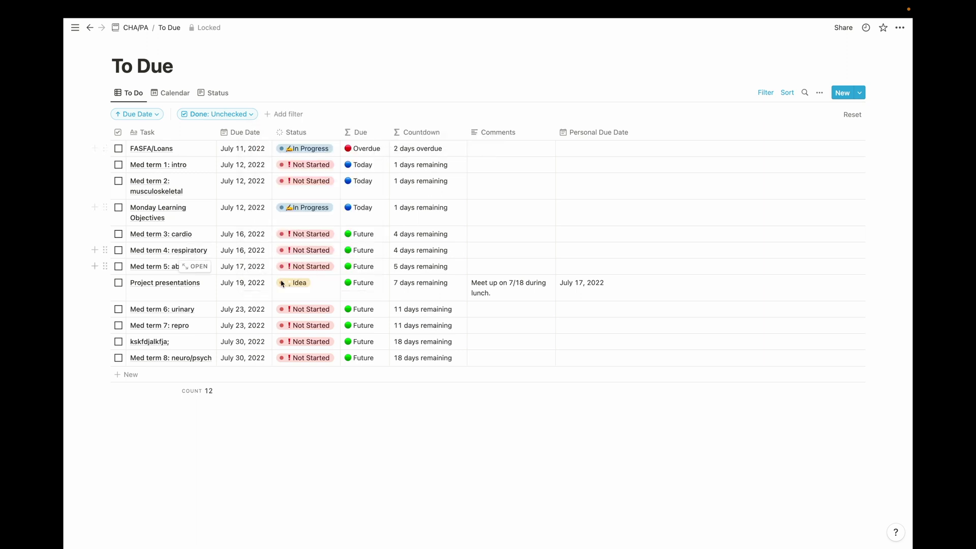
Step: Delete the "kskfdjalkfja;" test task from the To Do view
left_click(105, 341)
key("Delete")
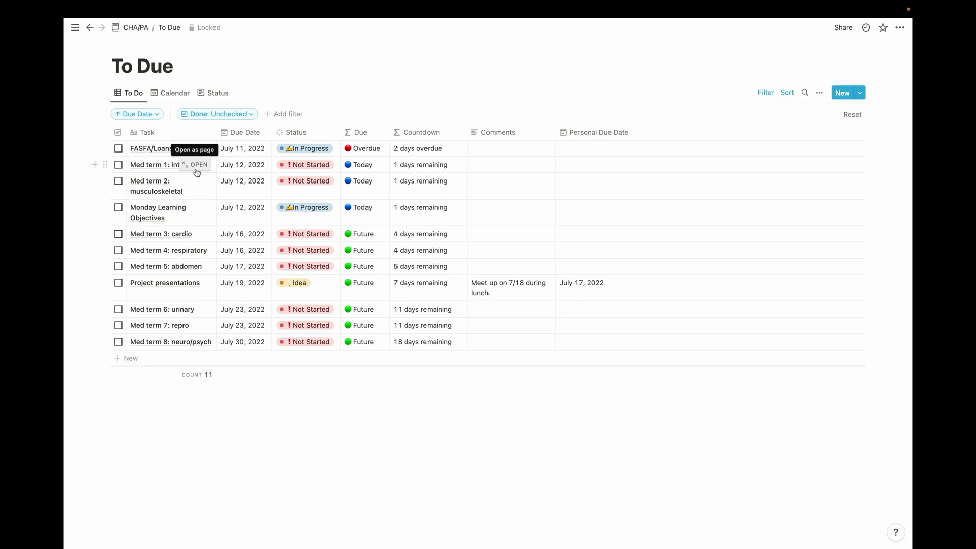
Step: Try setting the FASFA/Loans task's status to Submitted and checking it off as done, and undo both changes
left_click(295, 150)
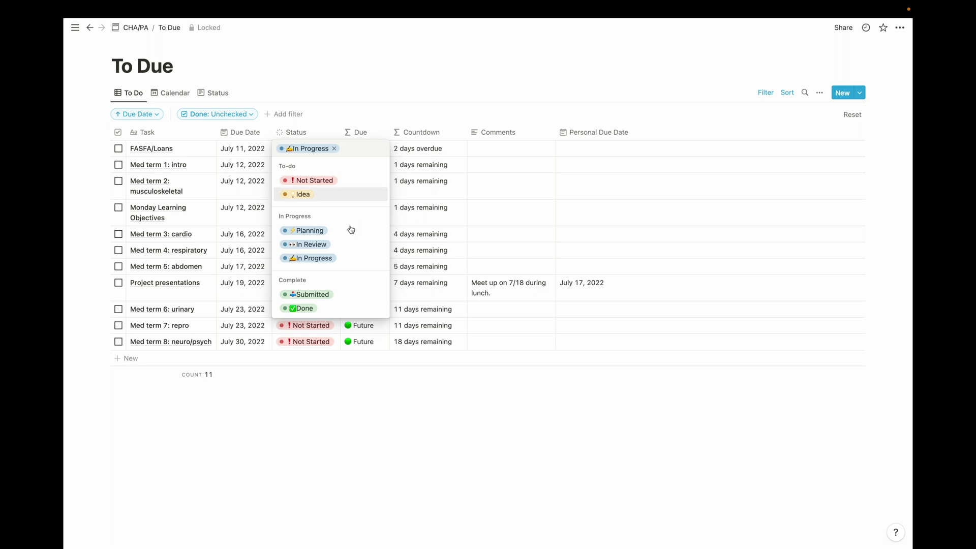
left_click(360, 298)
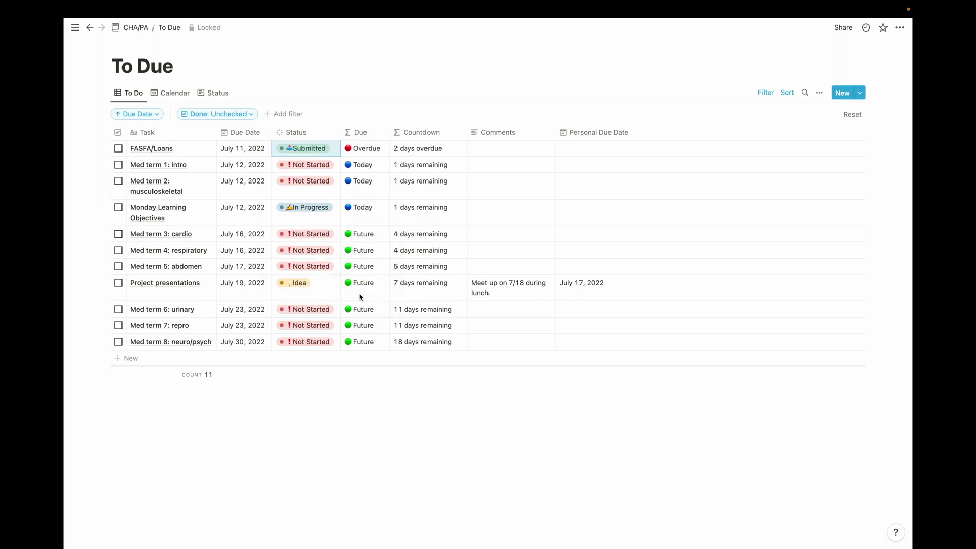
left_click(118, 149)
key("super+z")
key("super+z")
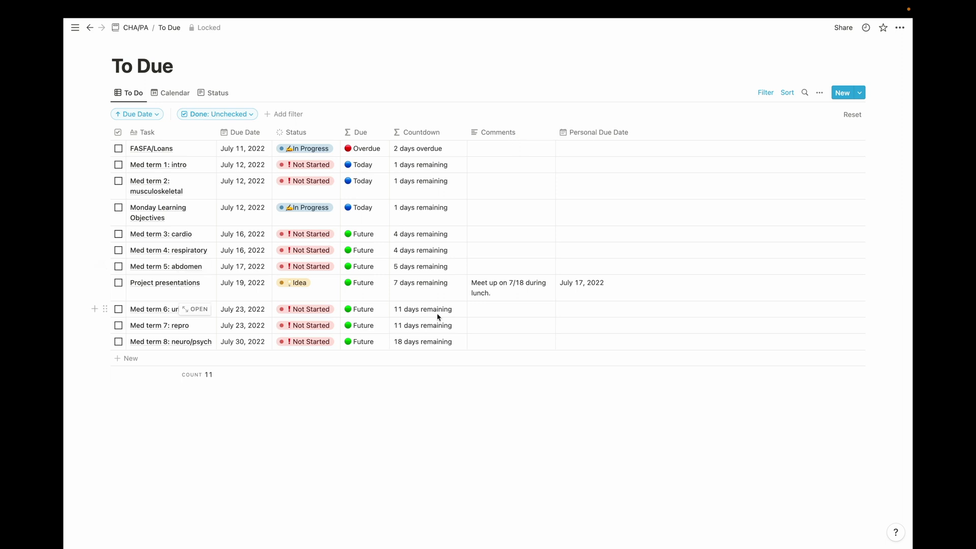
Step: Look through the July 2022 tasks in the To Due database's Calendar view, and switch to its Status view
left_click(164, 95)
scroll(394, 175, "down", 2)
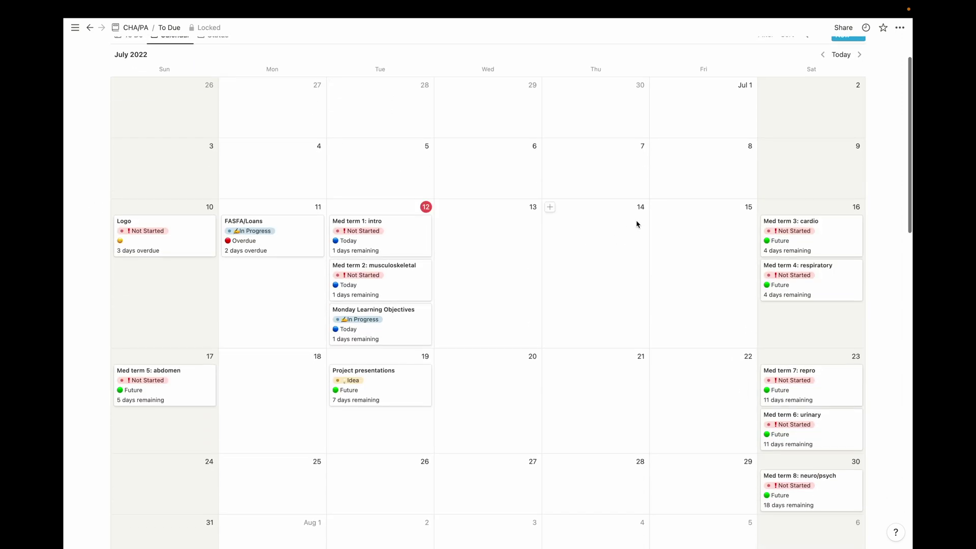
scroll(657, 254, "down", 2)
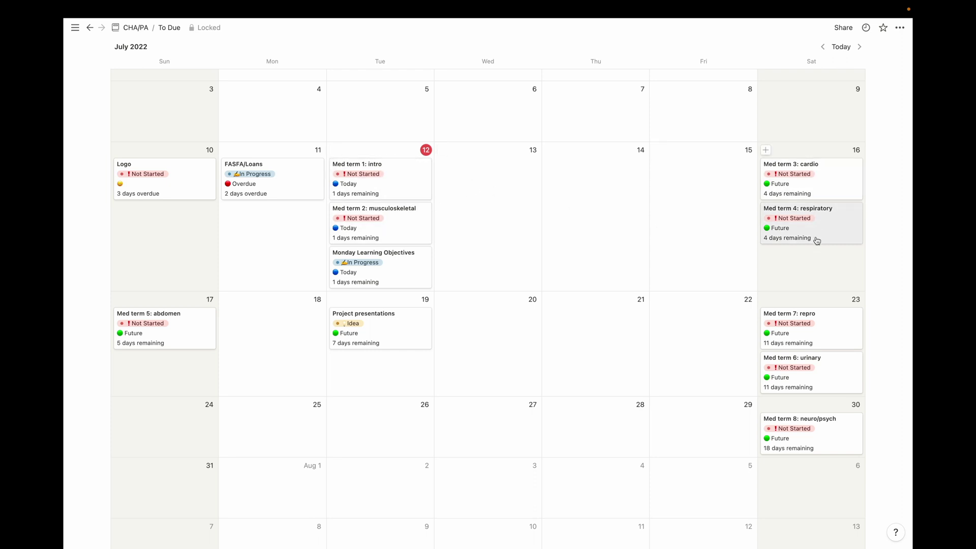
scroll(842, 429, "down", 1)
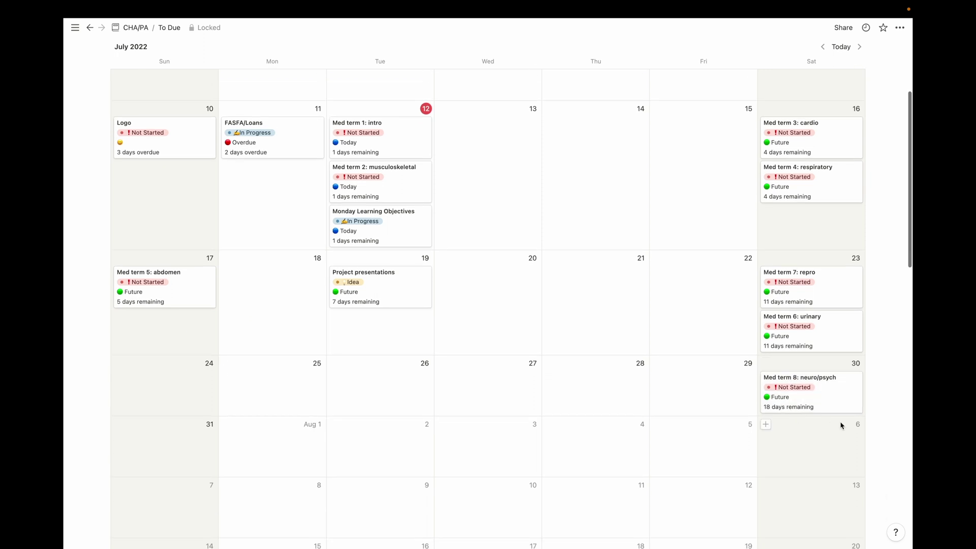
scroll(842, 426, "up", 5)
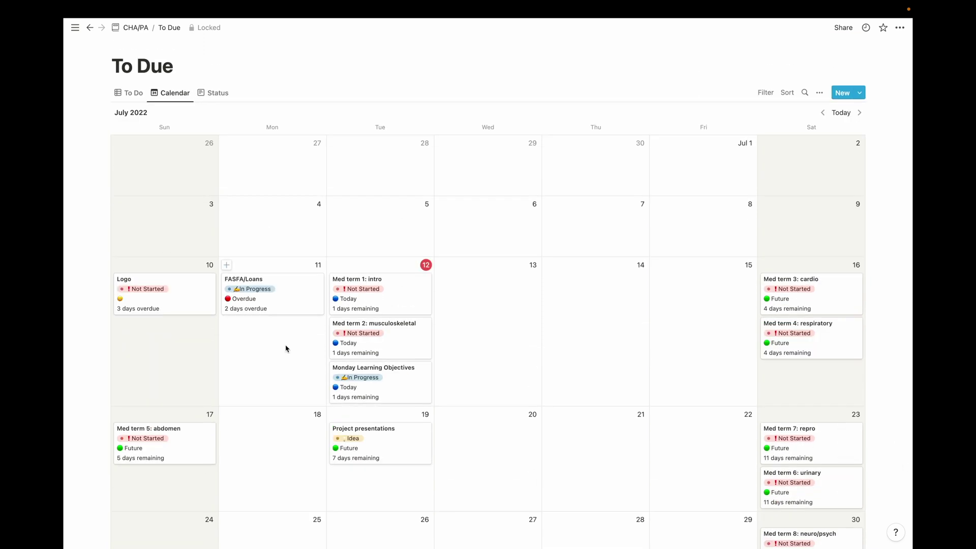
left_click(222, 98)
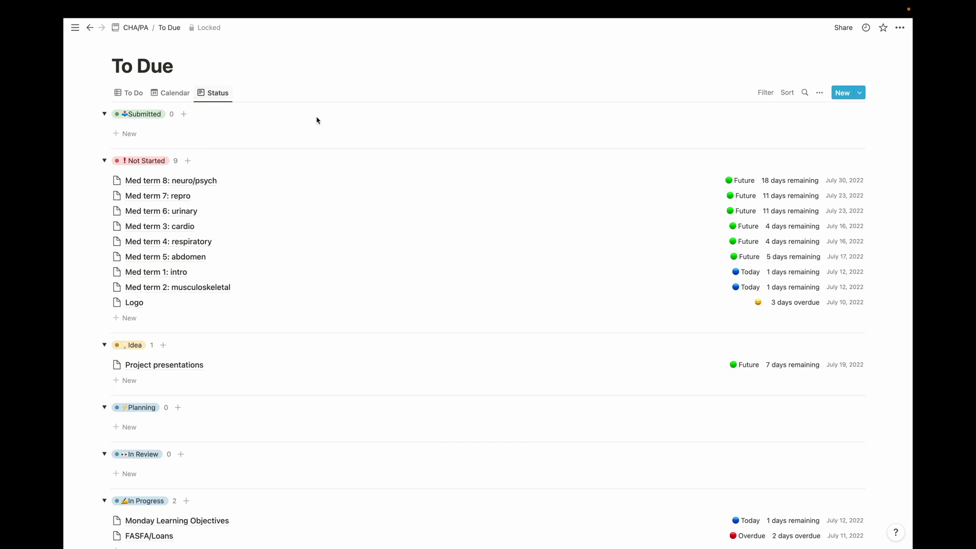
Step: Look through the task groups in the To Due database's Status view, from Submitted to Done, and return to the To Do view
scroll(260, 182, "down", 2)
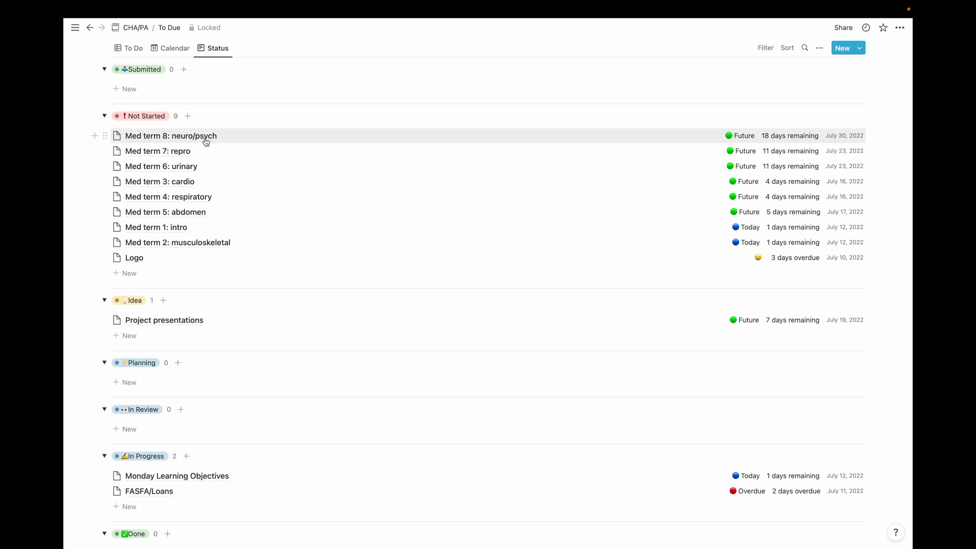
scroll(251, 255, "down", 4)
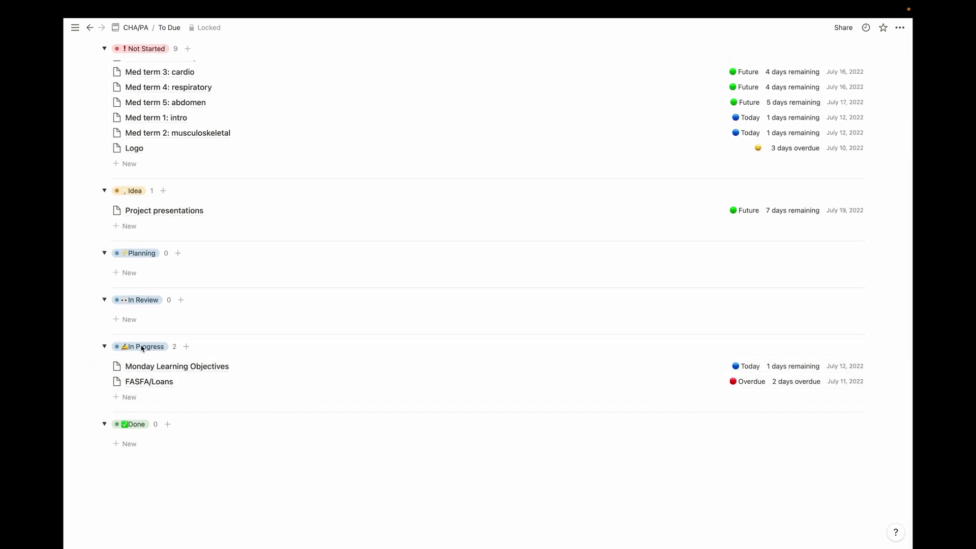
scroll(351, 329, "up", 5)
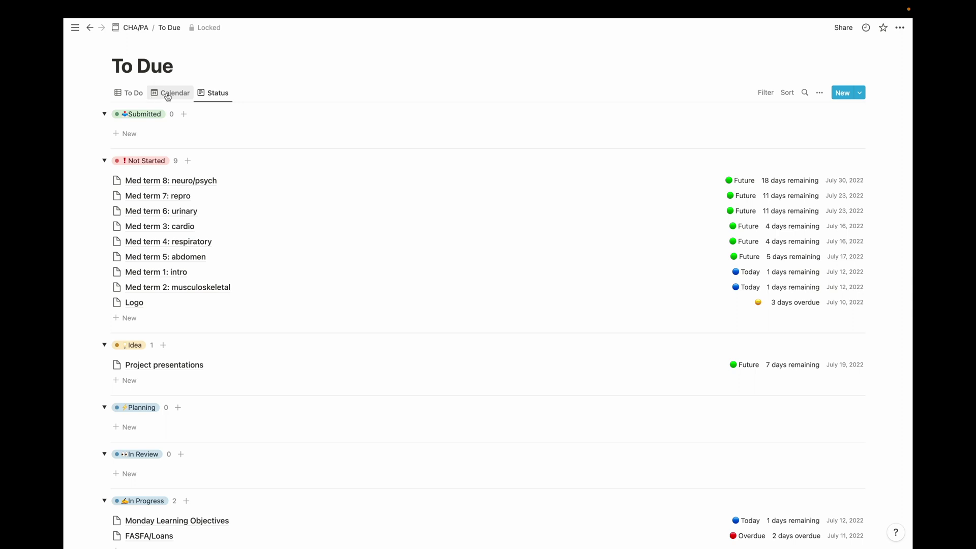
left_click(148, 98)
left_click(134, 95)
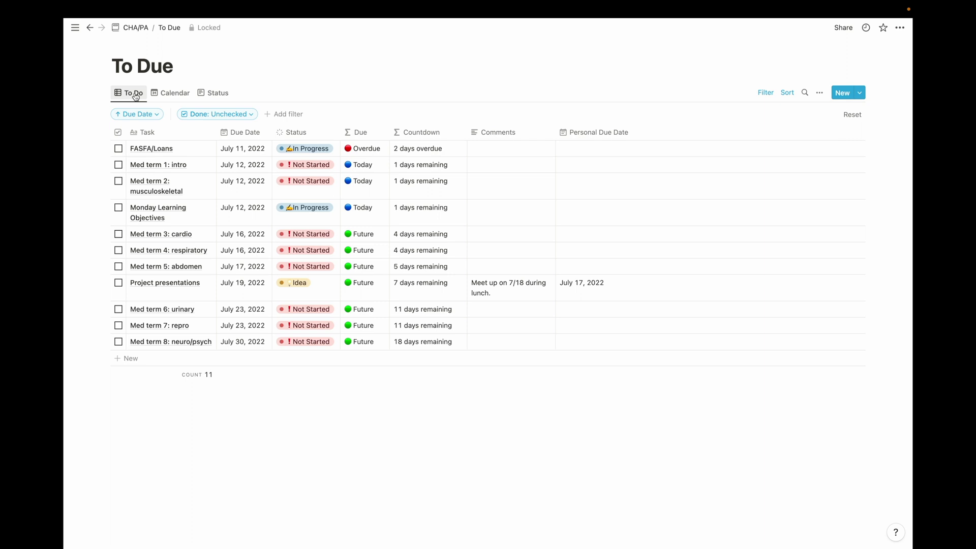
Step: Hide the To Do view's filter bar and go back to the Checklist on the CHA/PA page
left_click(766, 92)
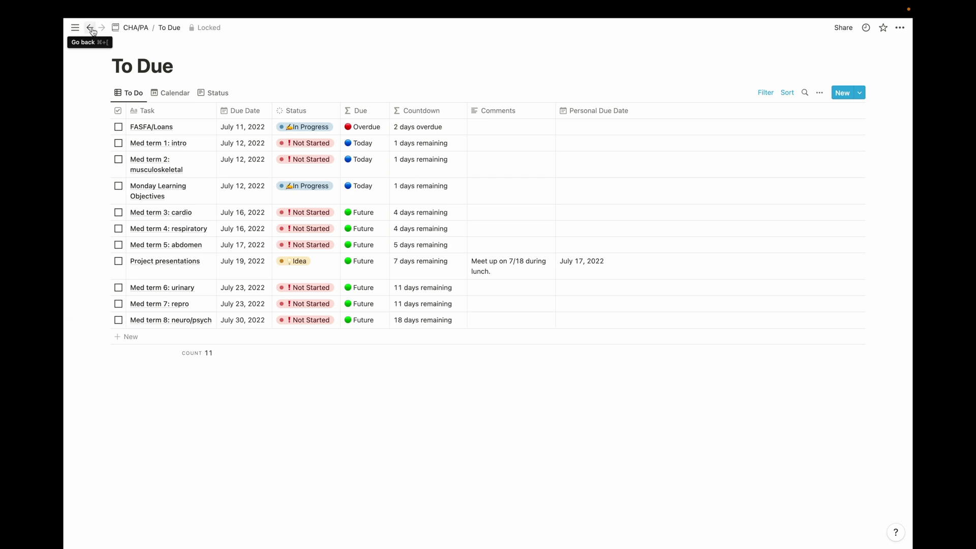
left_click(131, 34)
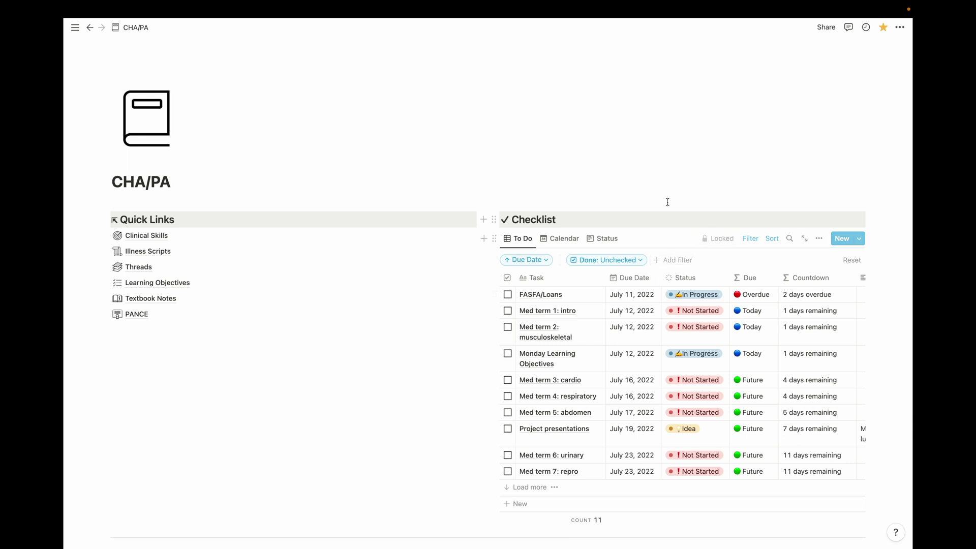
scroll(668, 201, "down", 2)
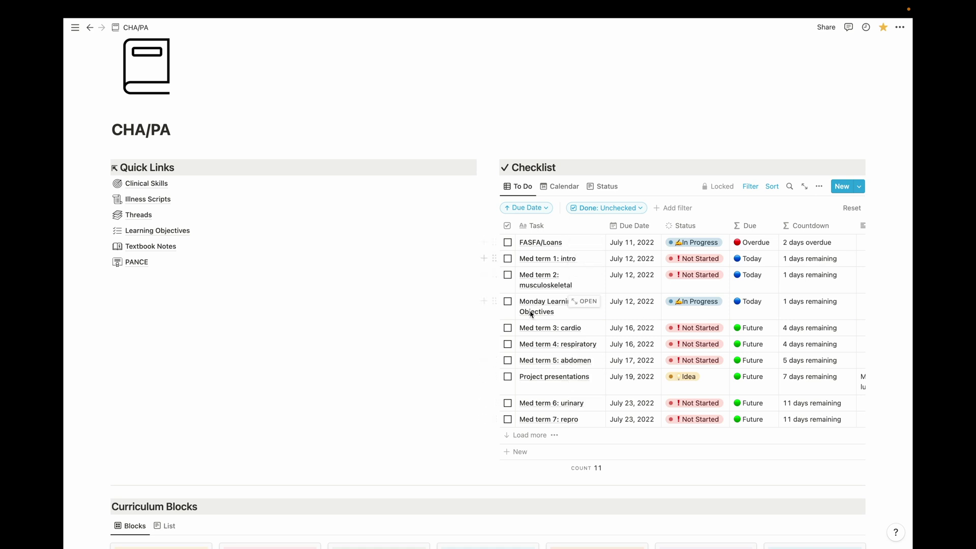
Step: Switch from the CHA/PA page to the adjacent desktop space
key("ctrl+Left")
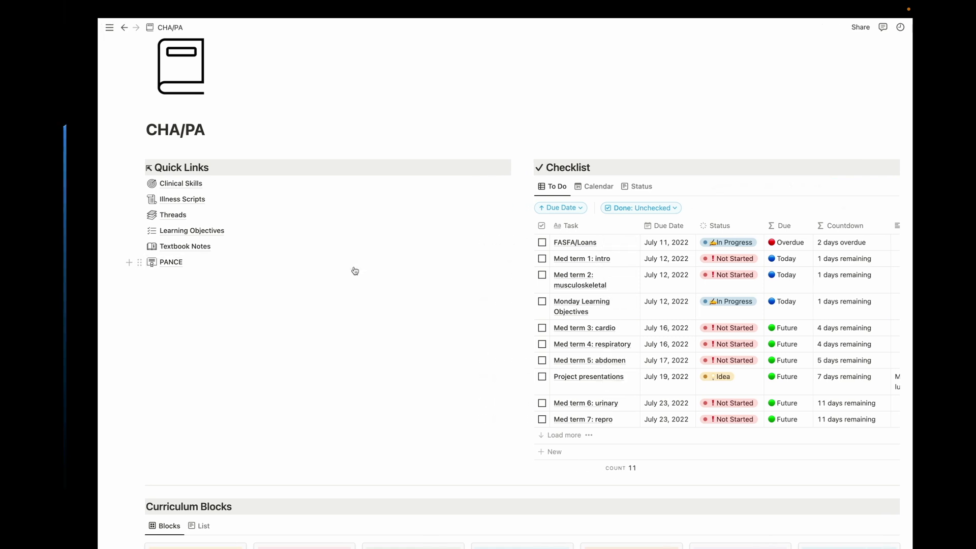